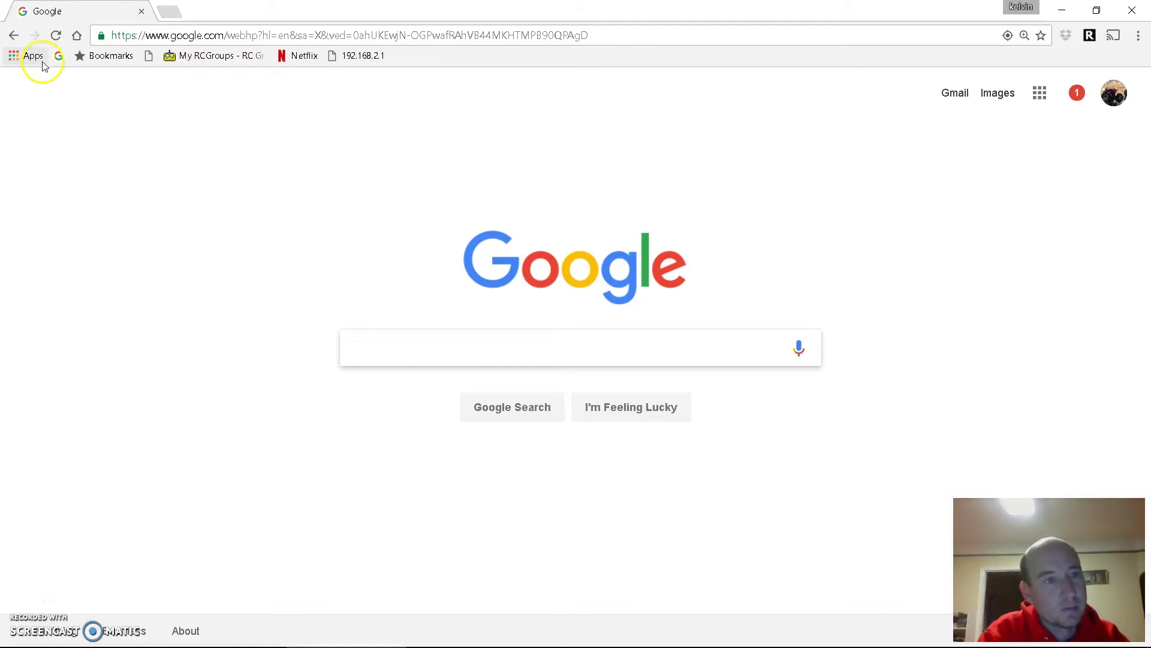
- Search the Web Store for 'cleanflight' to confirm the configurator is installed, then return to Chrome Apps
{"action": "left_click", "coordinate": [35, 60]}
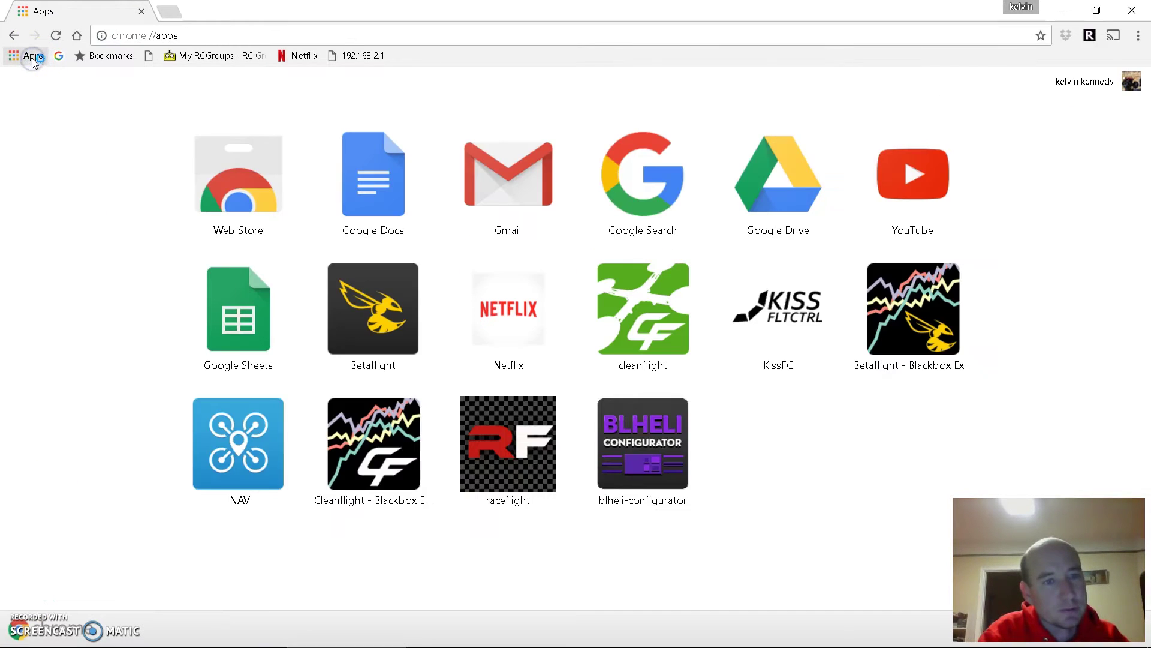
{"action": "left_click", "coordinate": [266, 208]}
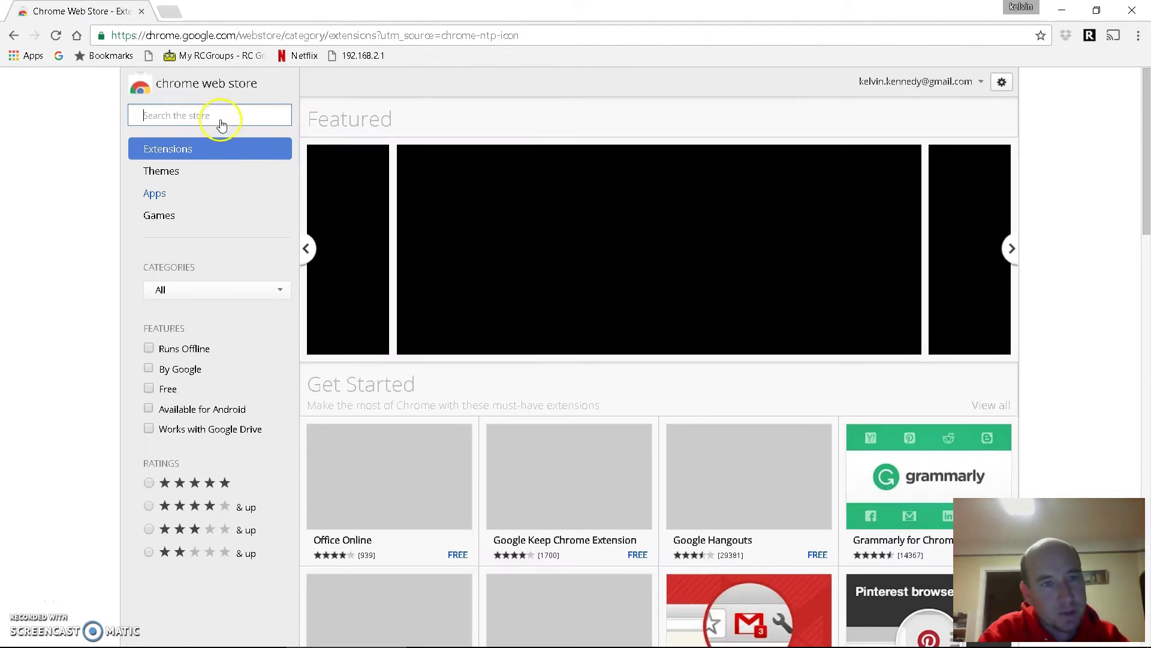
{"action": "left_click", "coordinate": [218, 115]}
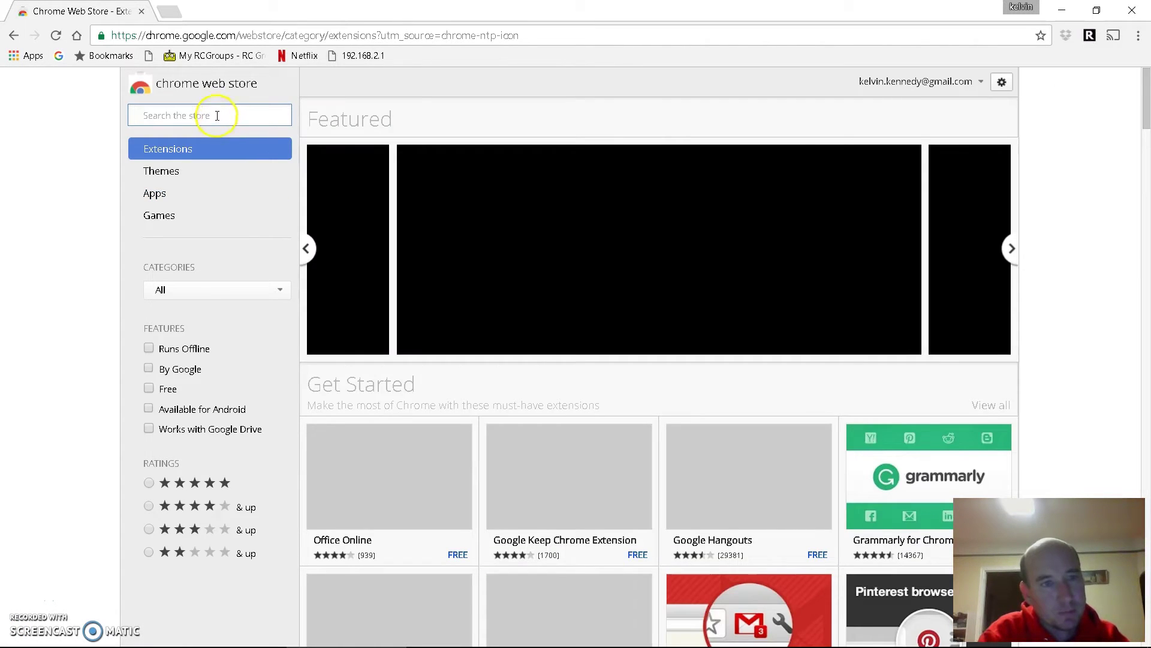
{"action": "type", "text": "cleanfl"}
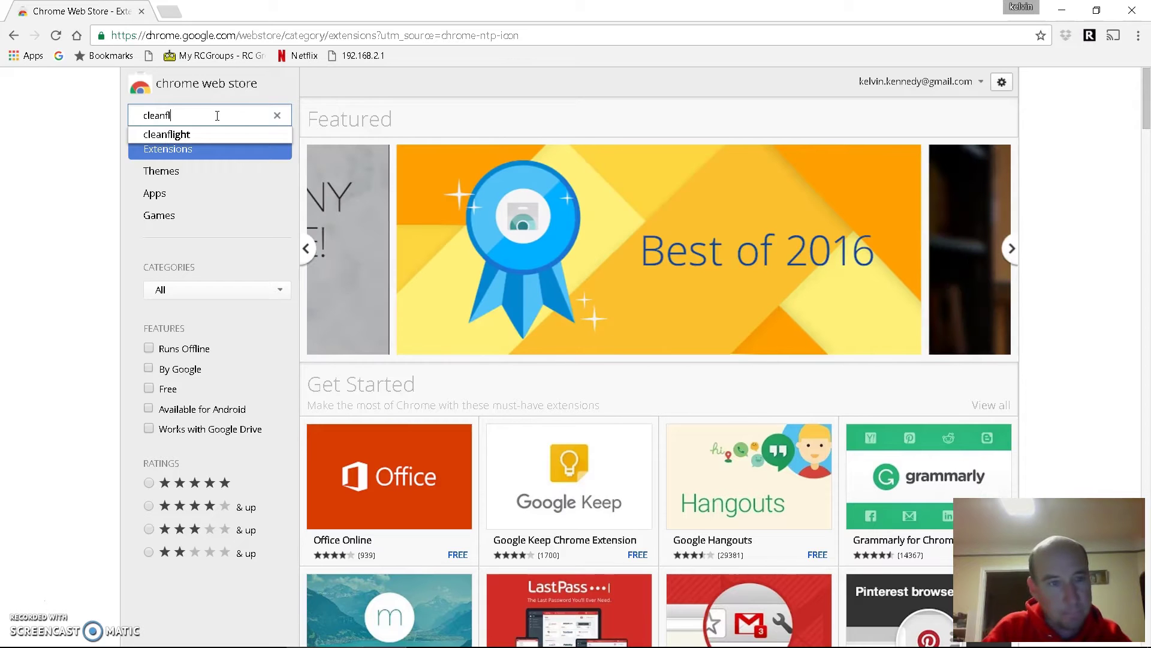
{"action": "type", "text": "ight"}
{"action": "key", "text": "Return"}
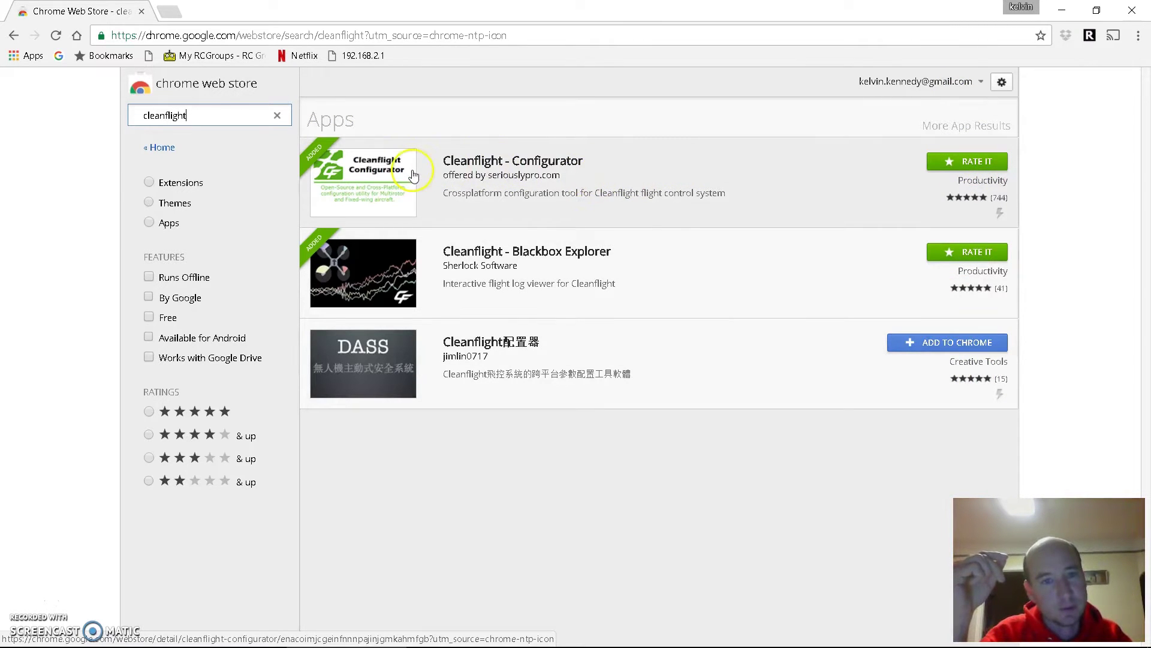
{"action": "left_click", "coordinate": [28, 56]}
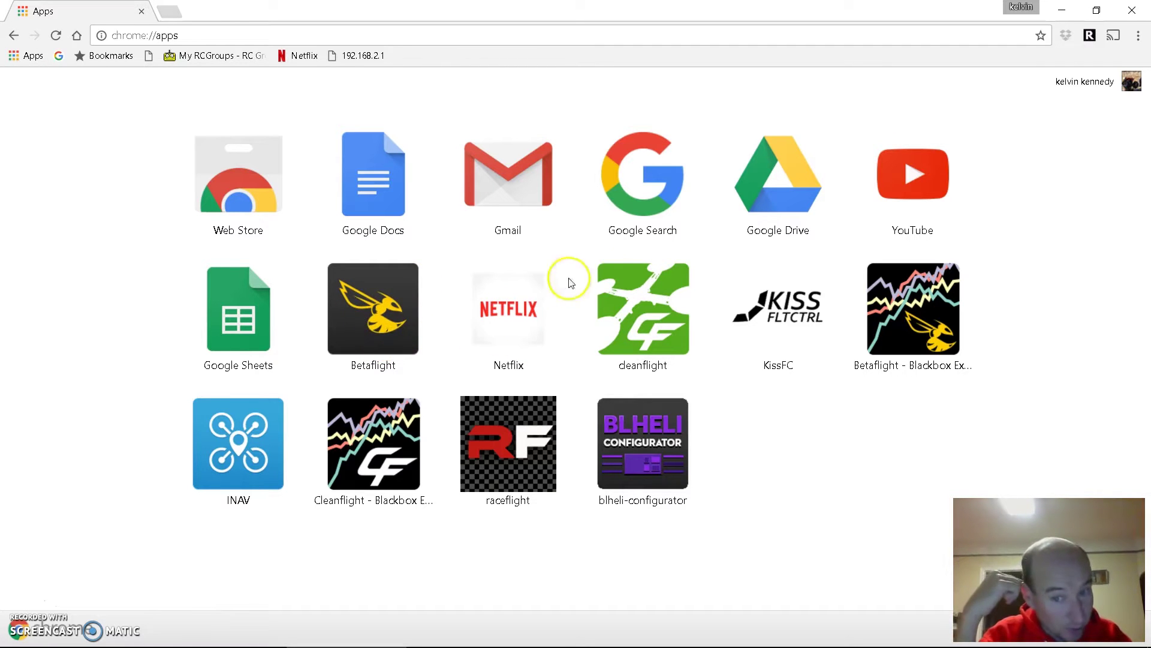
- Launch Cleanflight Configurator and select board CC3D with firmware v1.14.2 in the Firmware Flasher
{"action": "left_click", "coordinate": [668, 317]}
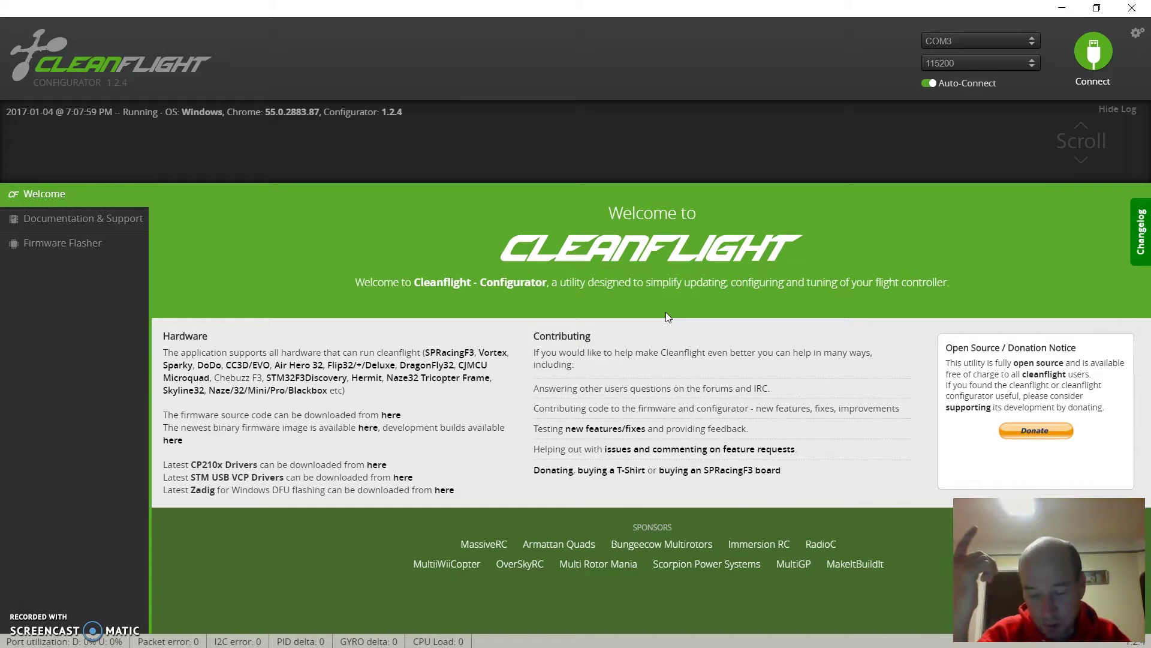
{"action": "left_click", "coordinate": [41, 251]}
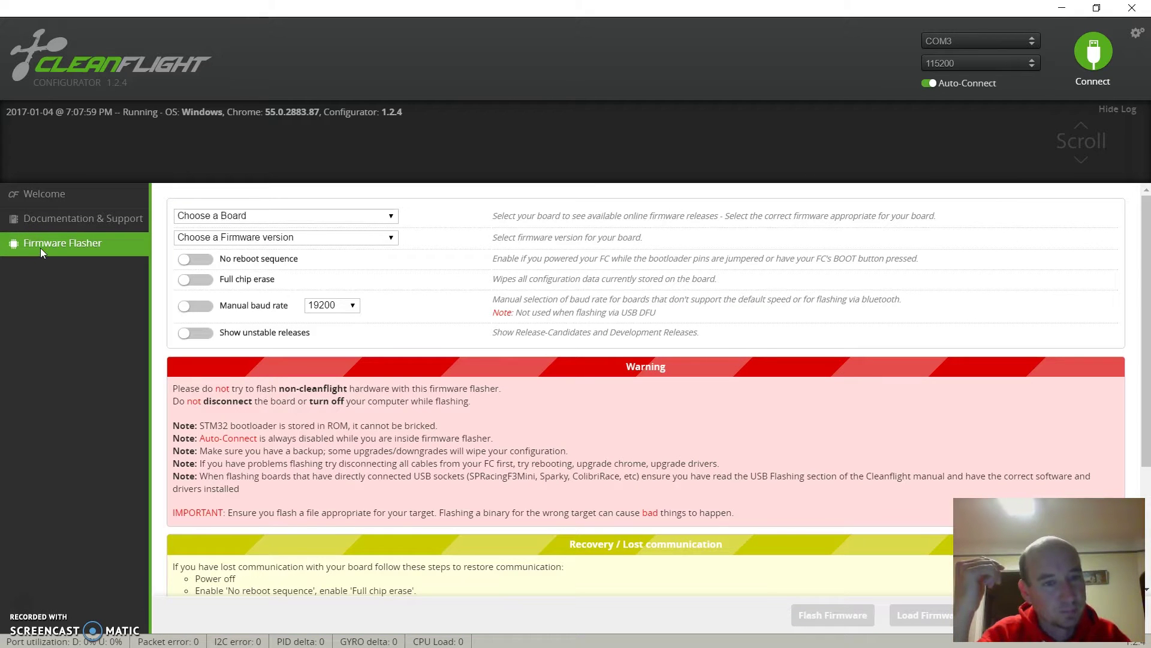
{"action": "left_click", "coordinate": [211, 217]}
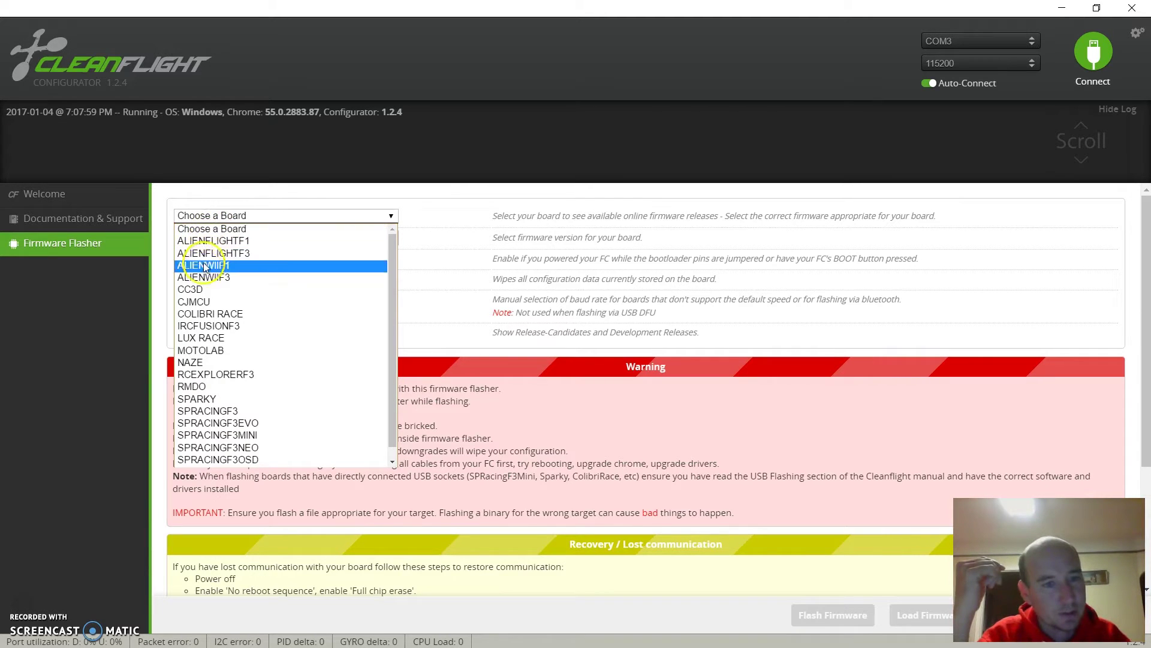
{"action": "left_click", "coordinate": [202, 290]}
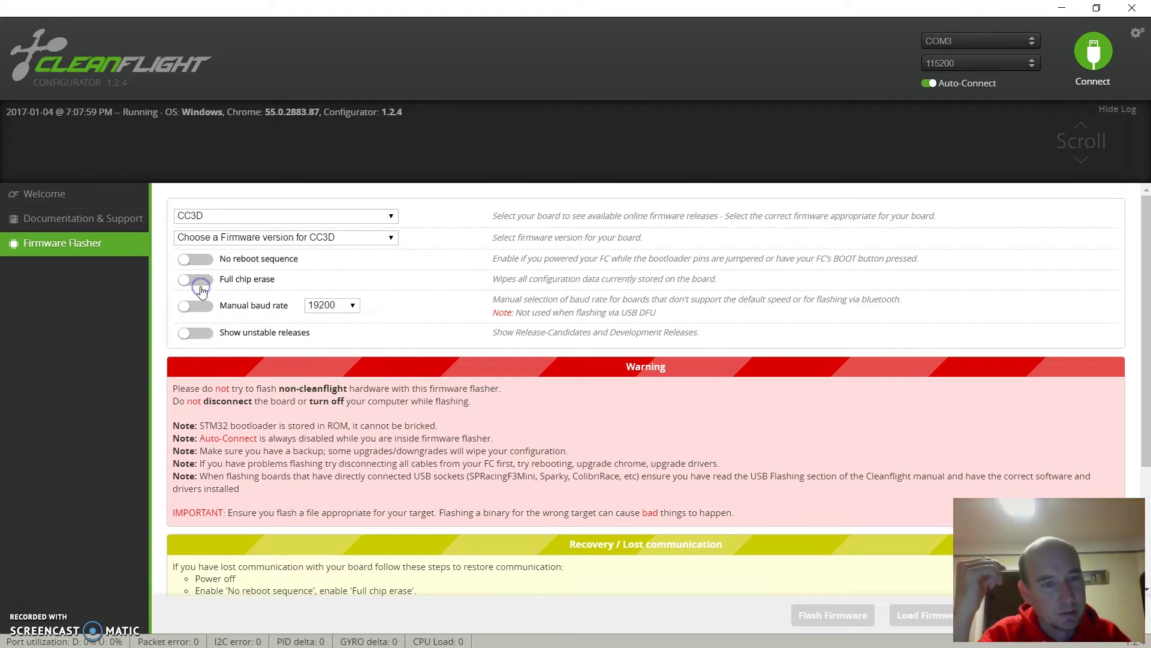
{"action": "left_click", "coordinate": [278, 240]}
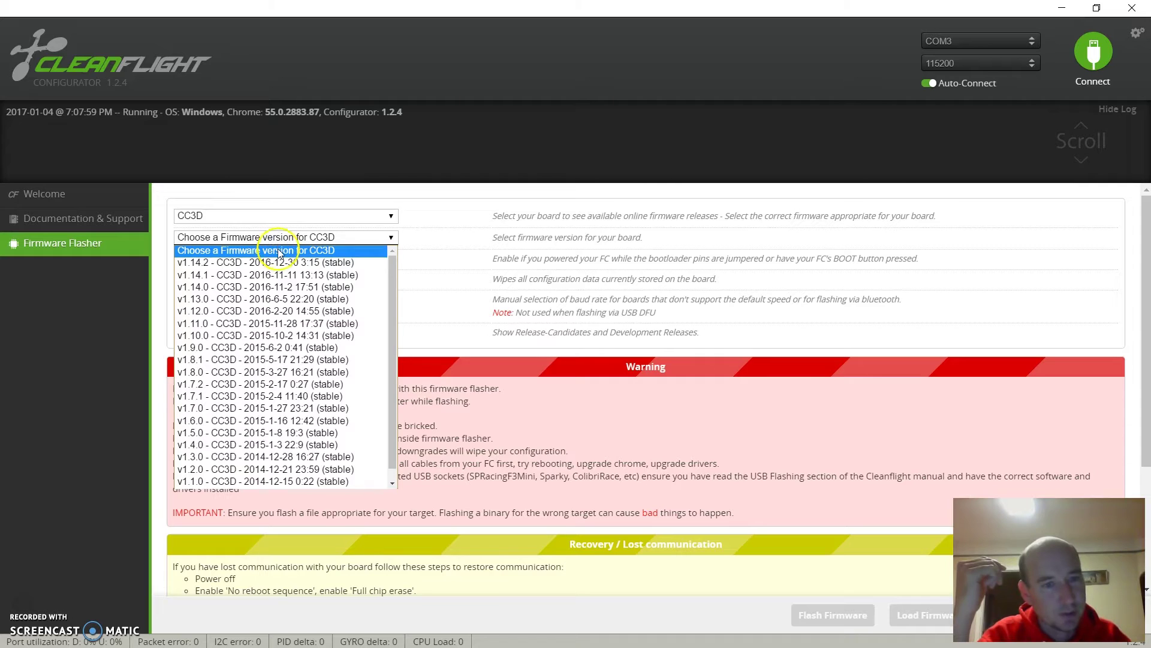
{"action": "left_click", "coordinate": [278, 264]}
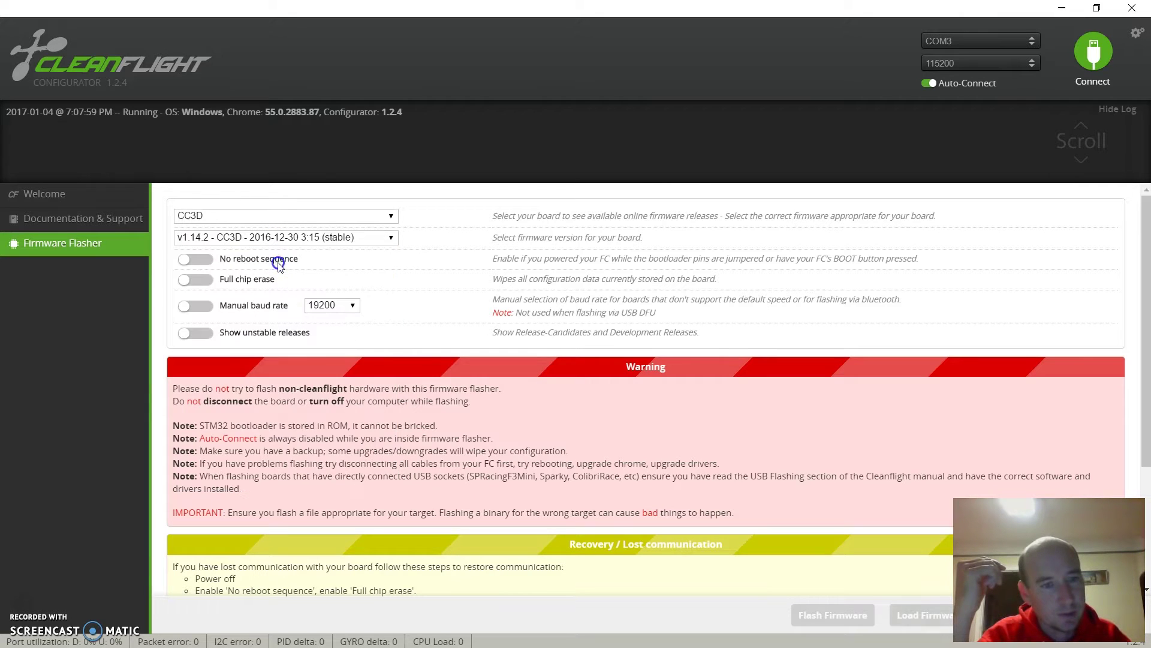
- Enable No reboot sequence, Full chip erase and Manual baud rate (19200)
{"action": "left_click", "coordinate": [205, 271]}
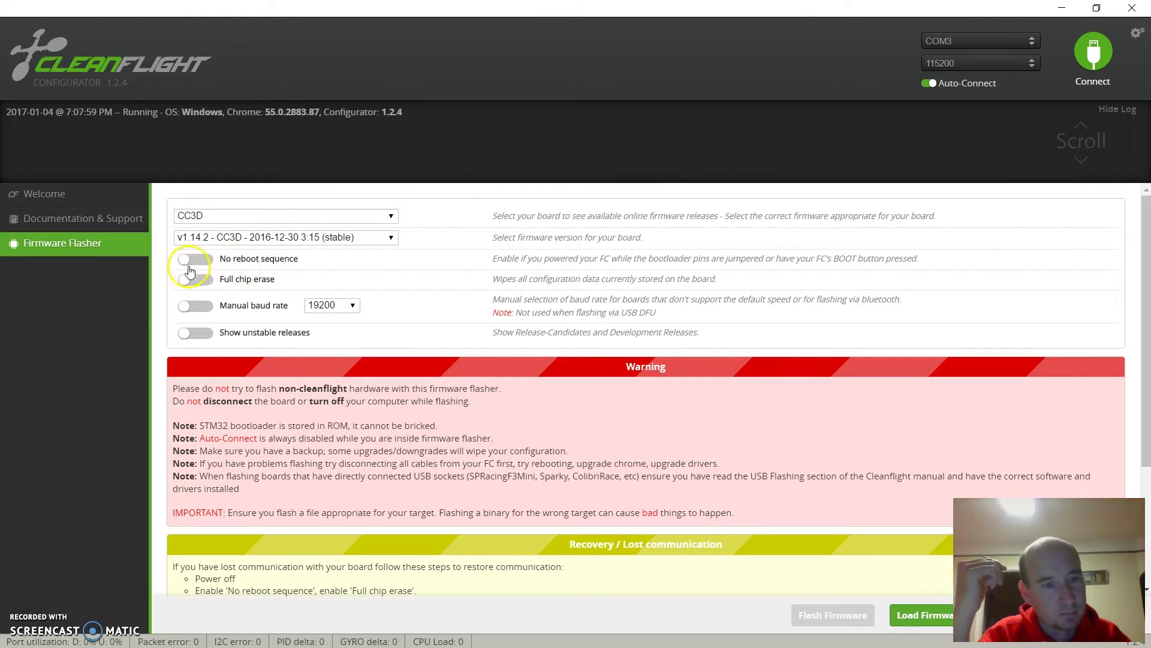
{"action": "left_click", "coordinate": [190, 265]}
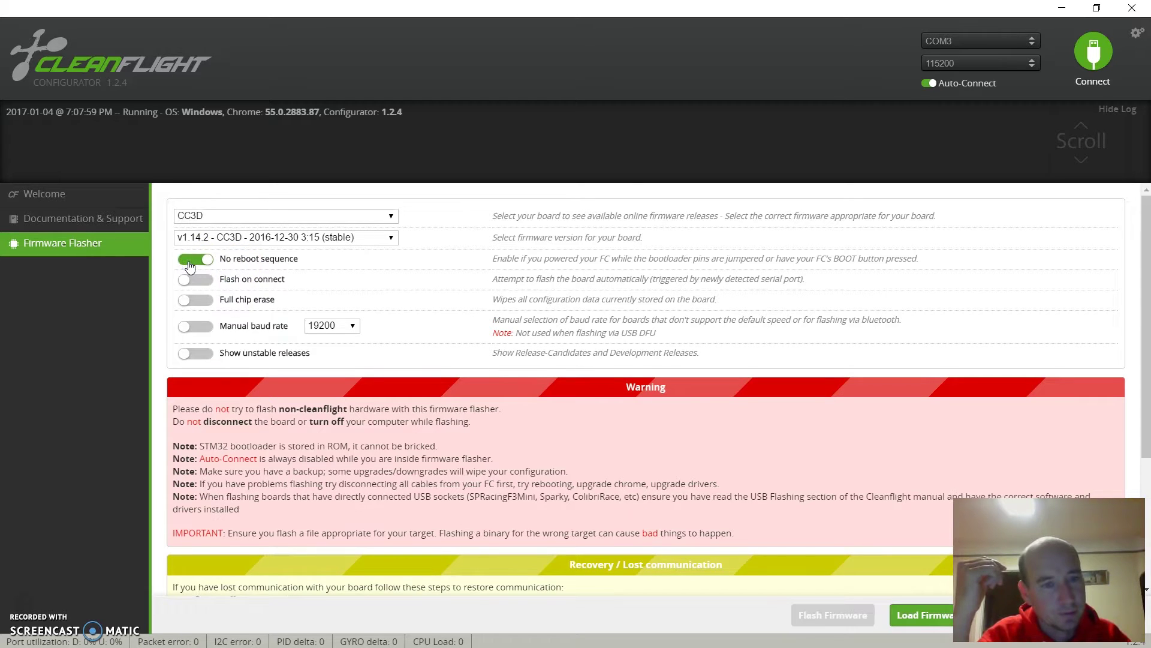
{"action": "left_click", "coordinate": [188, 302]}
{"action": "left_click", "coordinate": [187, 336]}
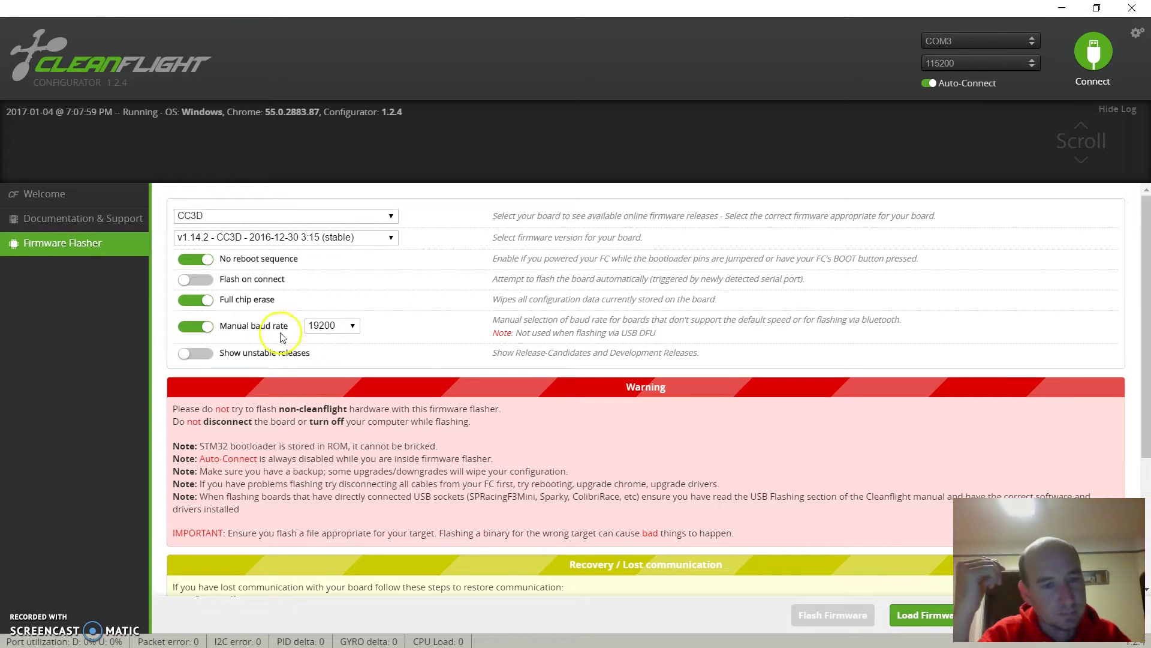
{"action": "scroll", "coordinate": [413, 357], "scroll_direction": "down", "scroll_amount": 3}
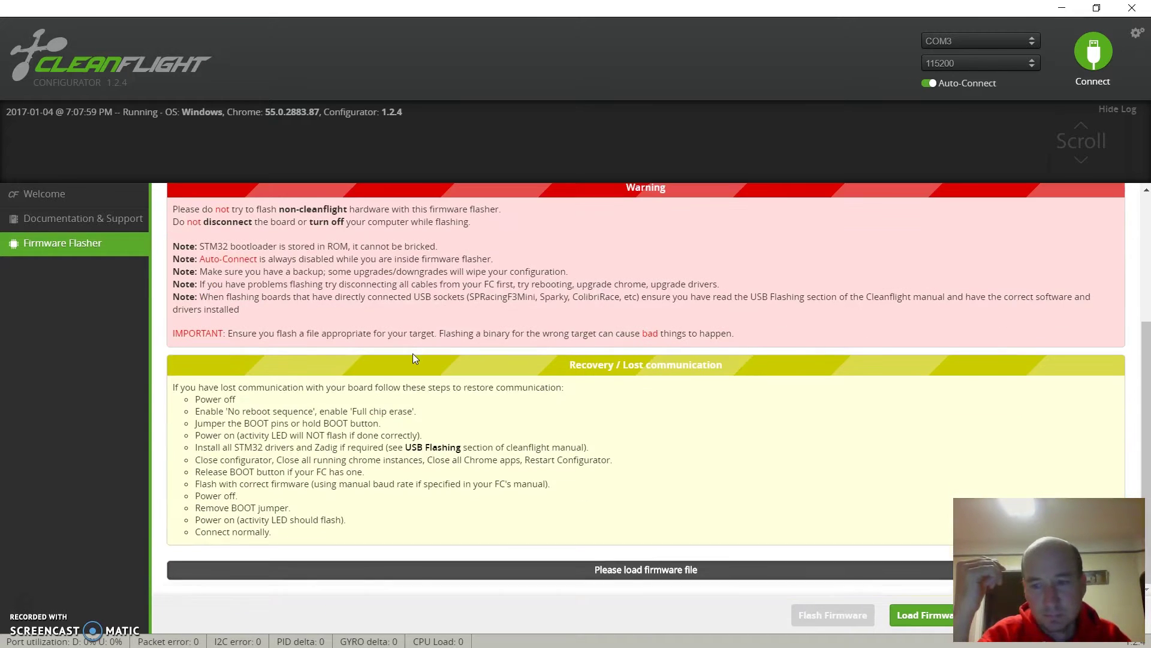
- Load the CC3D v1.14.2 firmware online until the cleanflight_CC3D.hex release notes appear
{"action": "left_click", "coordinate": [933, 624]}
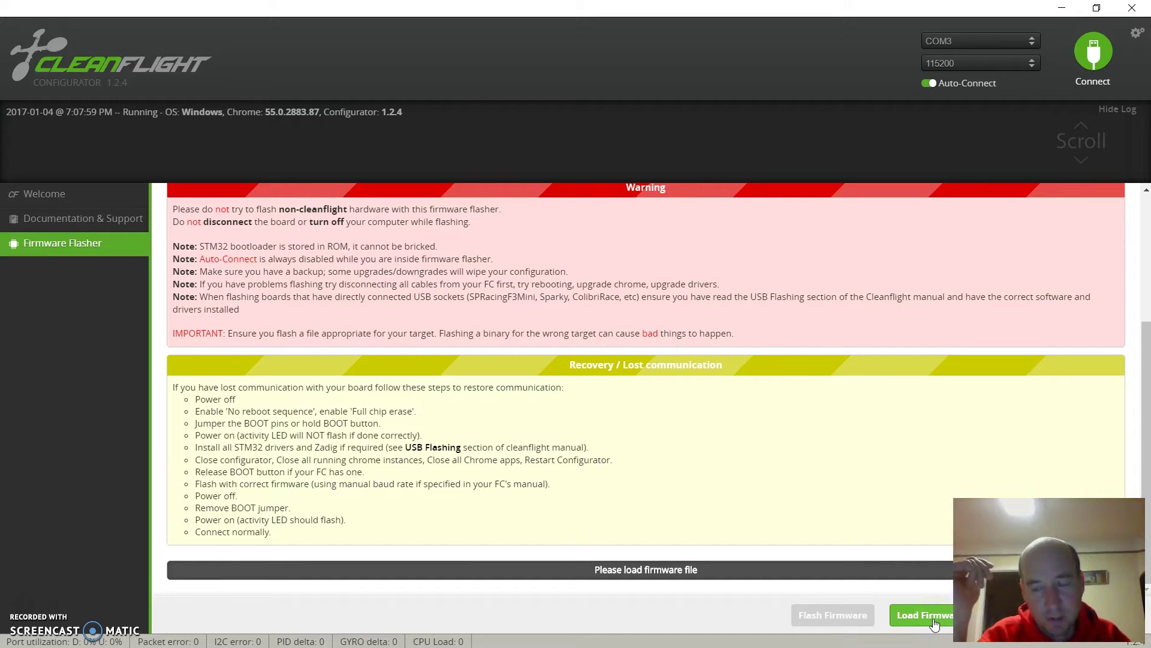
{"action": "left_click", "coordinate": [934, 624]}
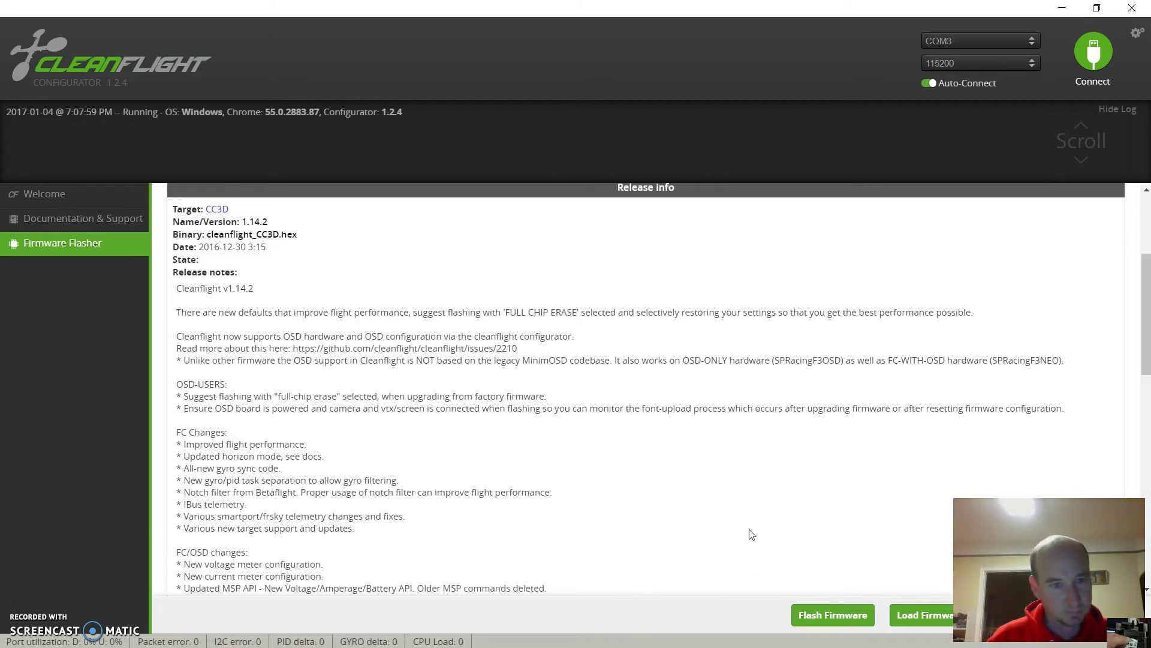
- Flash the loaded CC3D v1.14.2 firmware onto the board until it reads Programming: SUCCESSFUL
{"action": "left_click", "coordinate": [817, 616]}
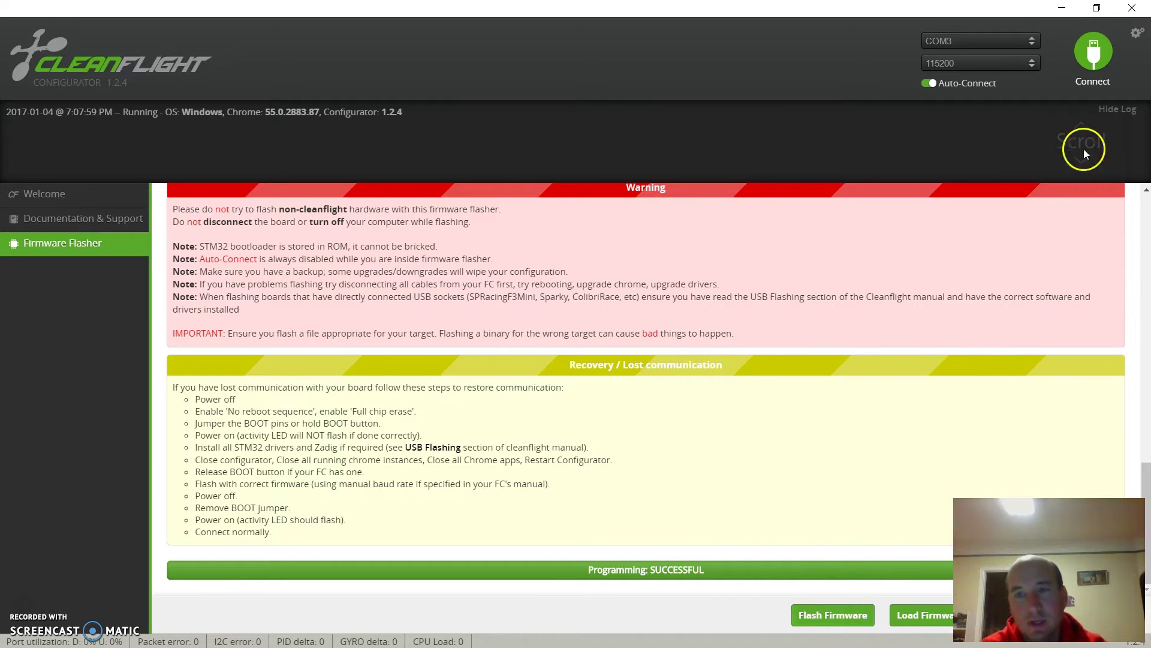
- Connect to the CC3D and view the Ports page listing USB VCP, UART1 and UART3
{"action": "left_click", "coordinate": [1095, 60]}
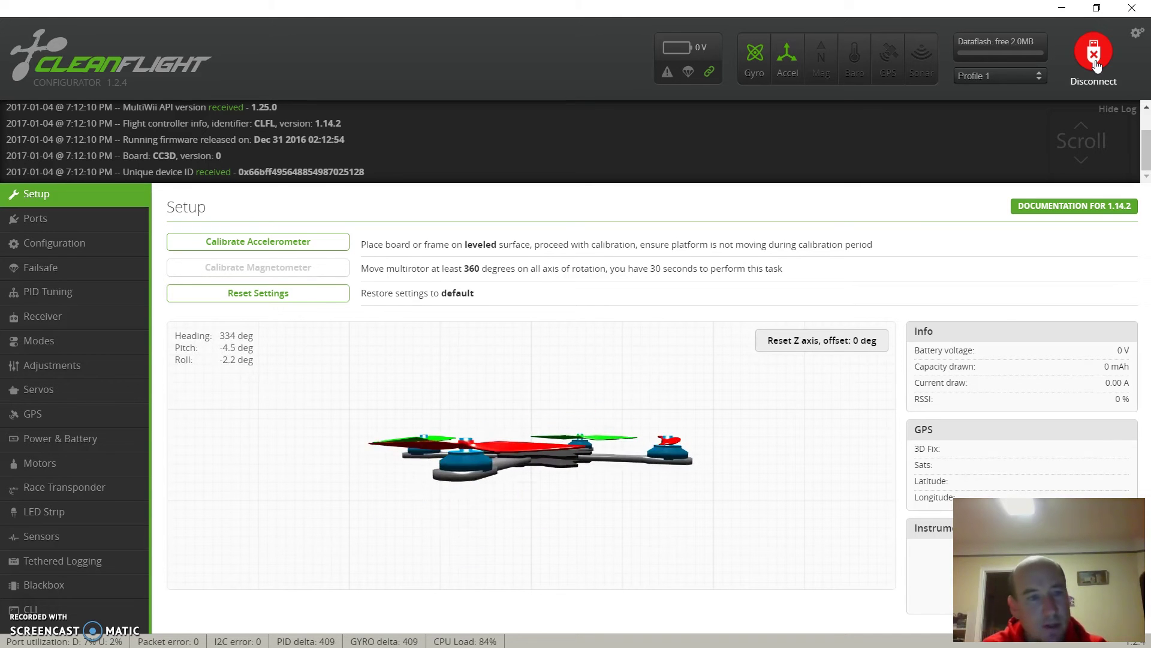
{"action": "left_click", "coordinate": [60, 217]}
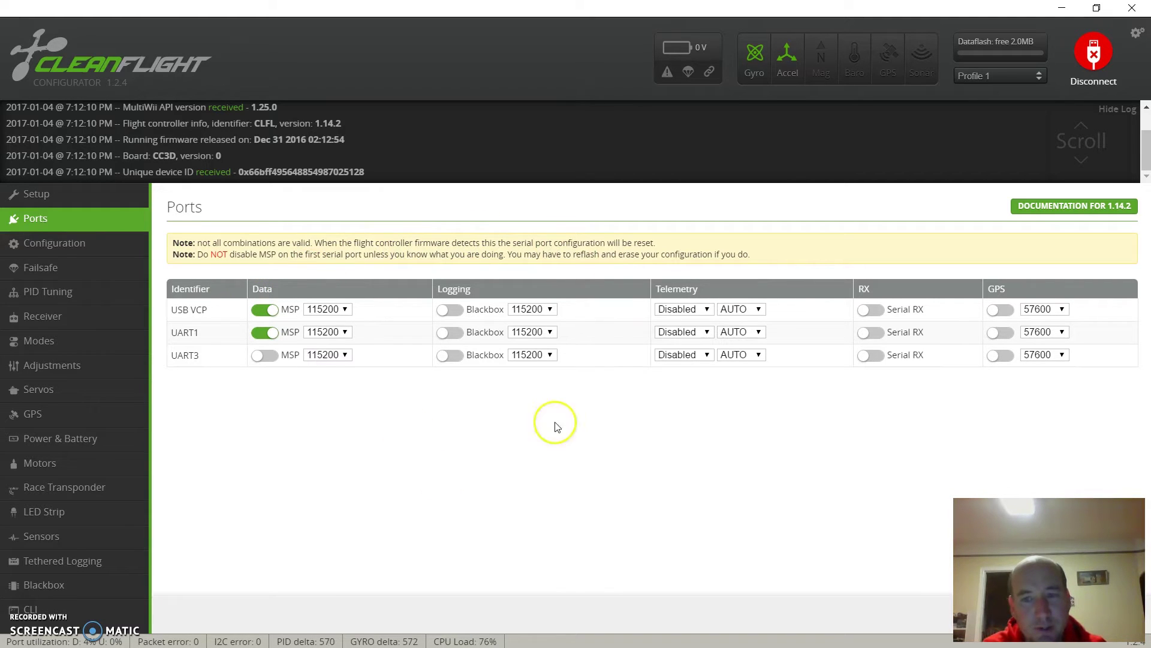
- On the Configuration page, change Maximum Throttle from 1850 to 2000
{"action": "left_click", "coordinate": [37, 253]}
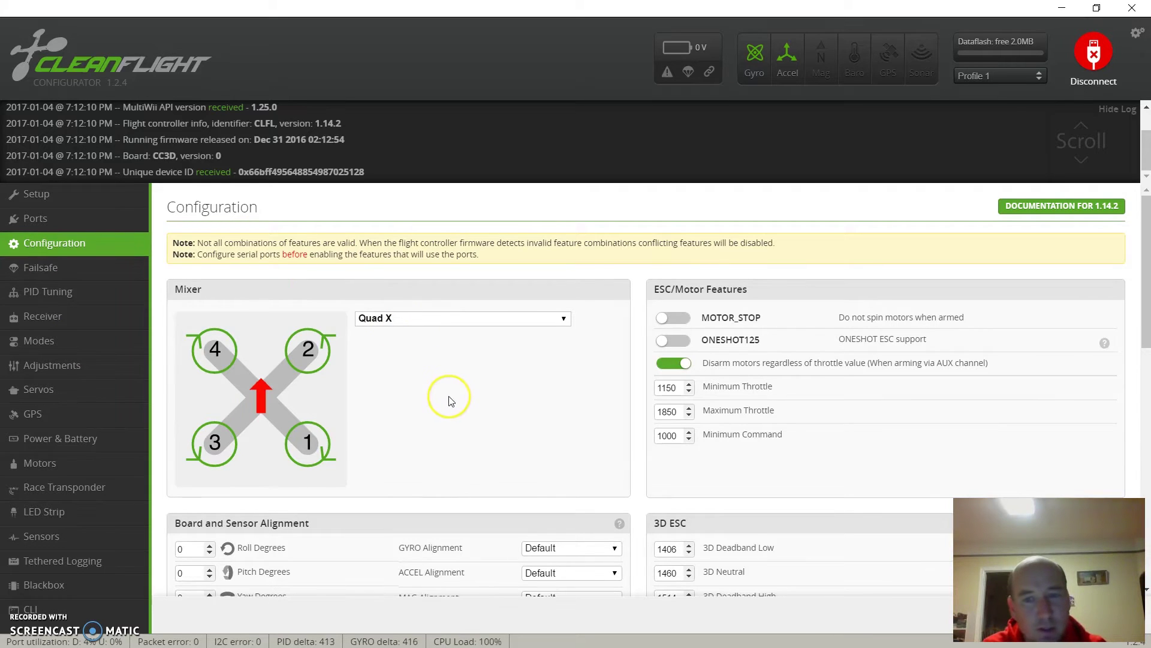
{"action": "scroll", "coordinate": [451, 401], "scroll_direction": "down", "scroll_amount": 1}
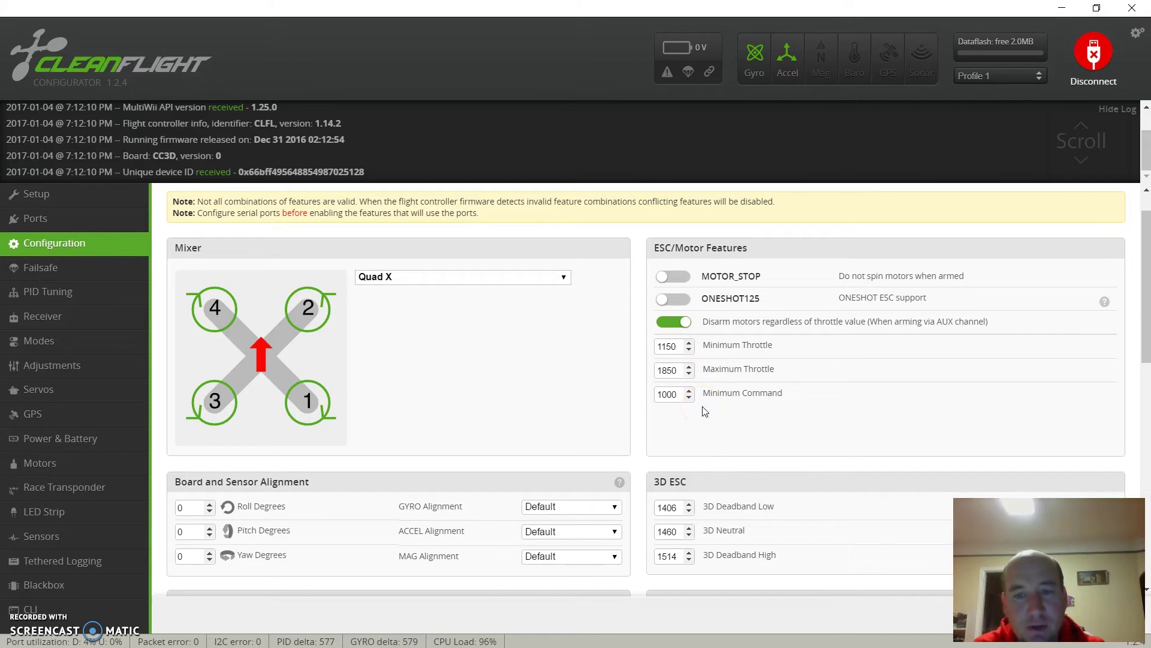
{"action": "double_click", "coordinate": [672, 371]}
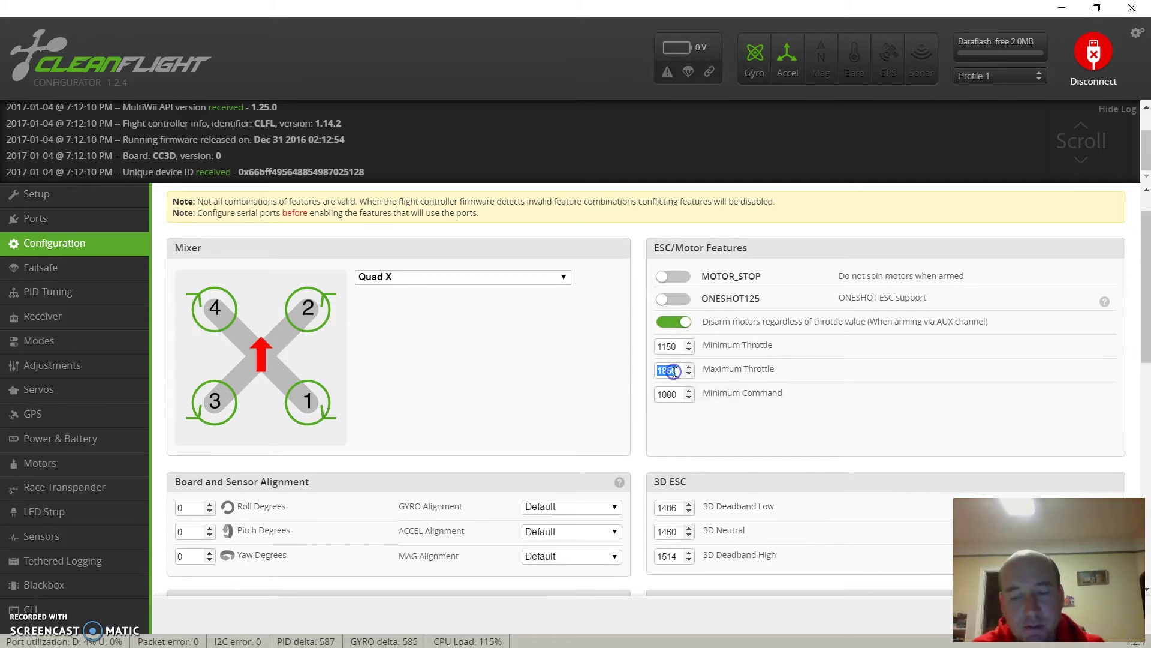
{"action": "type", "text": "2000"}
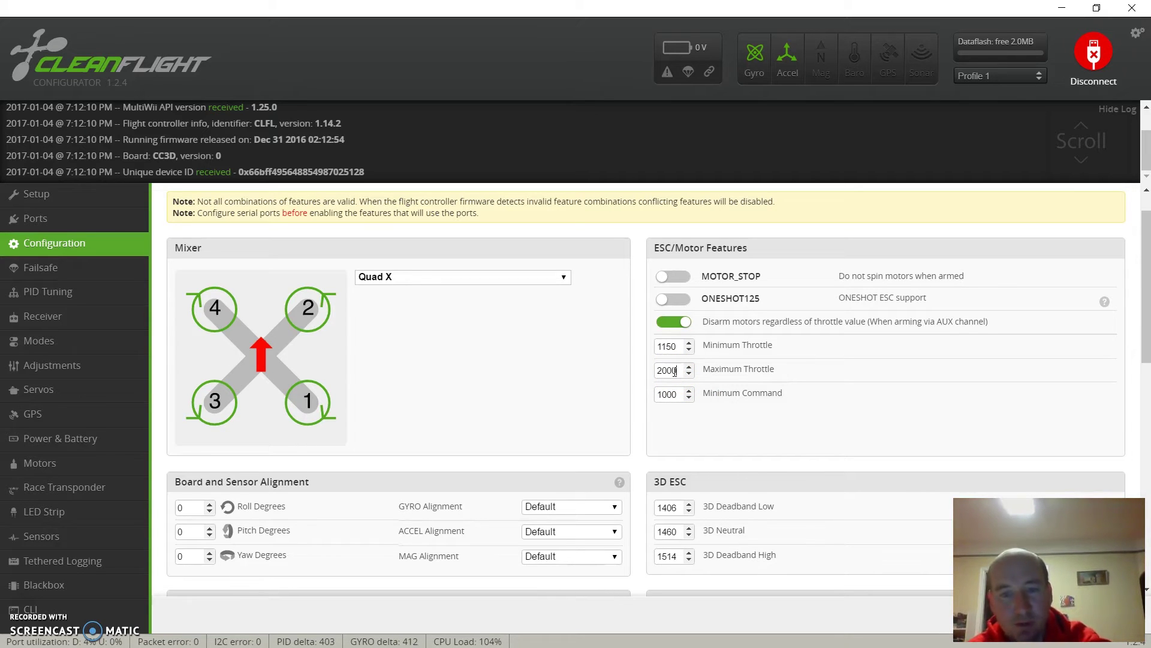
{"action": "left_click", "coordinate": [723, 413]}
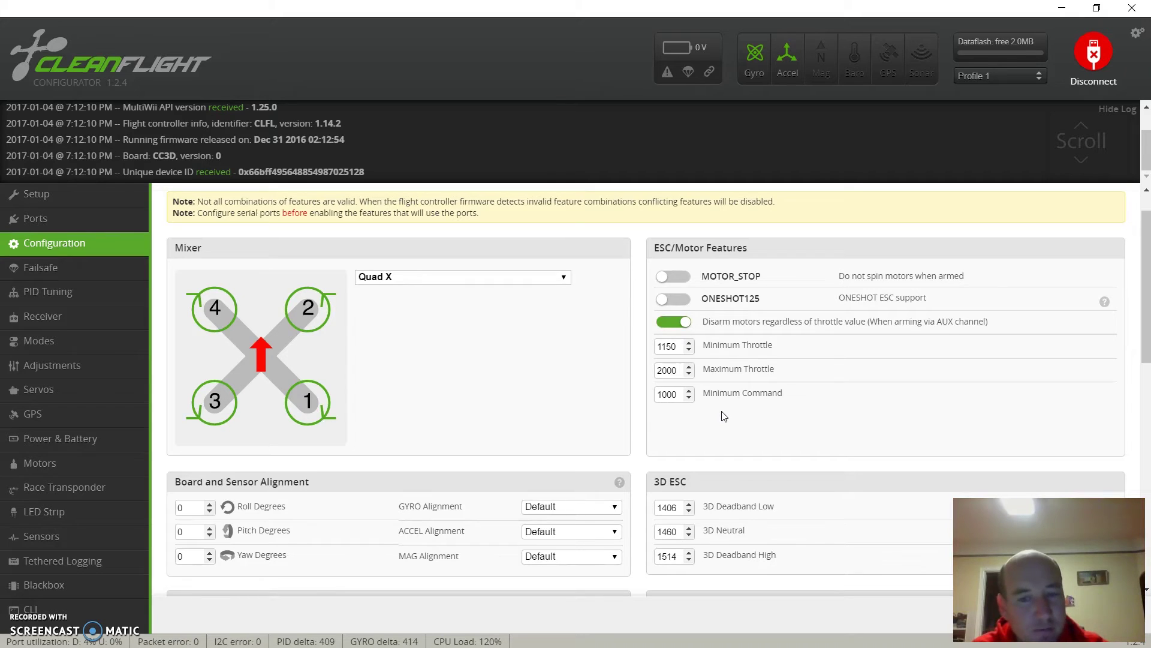
{"action": "scroll", "coordinate": [724, 416], "scroll_direction": "down", "scroll_amount": 6}
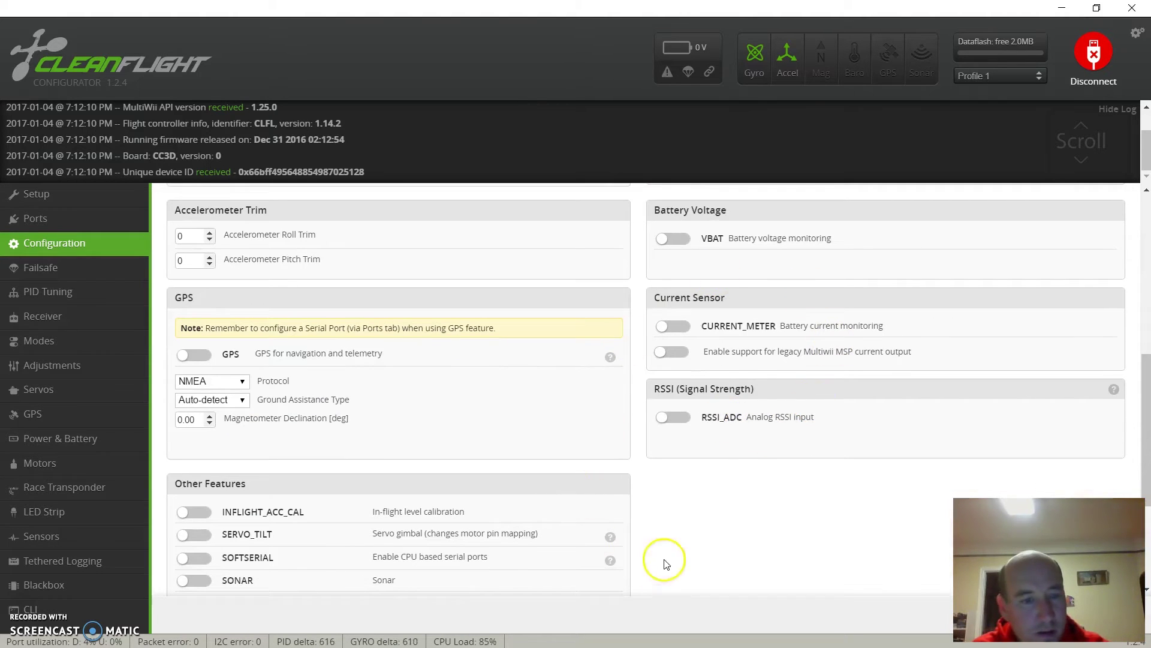
{"action": "scroll", "coordinate": [675, 585], "scroll_direction": "down", "scroll_amount": 3}
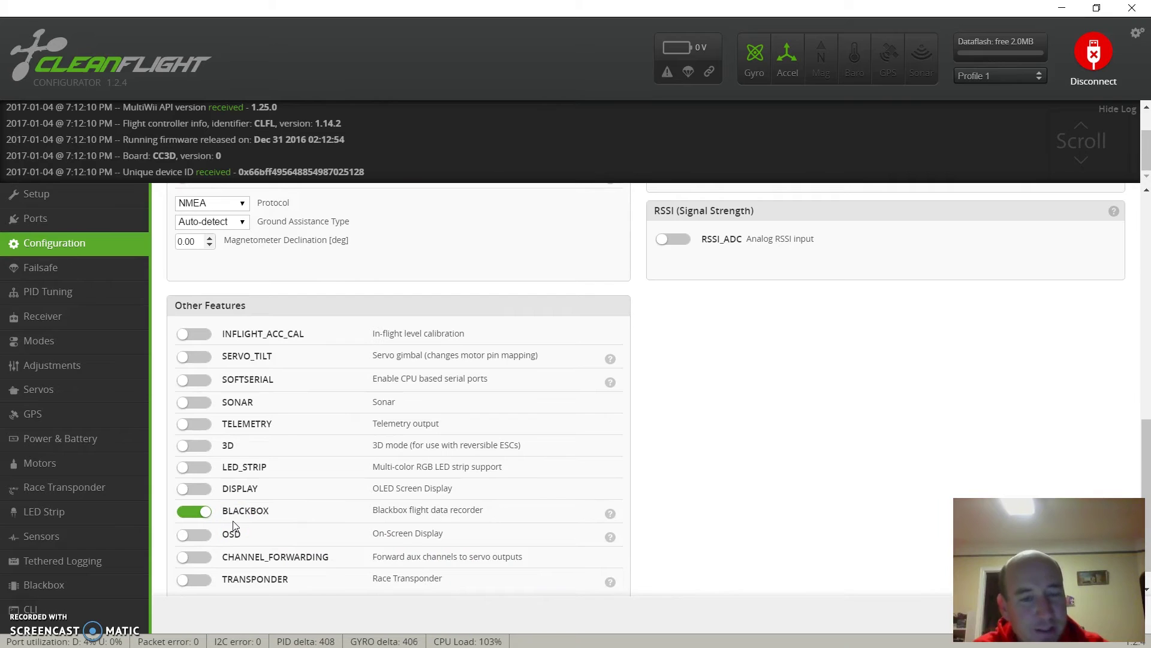
{"action": "scroll", "coordinate": [703, 505], "scroll_direction": "down", "scroll_amount": 1}
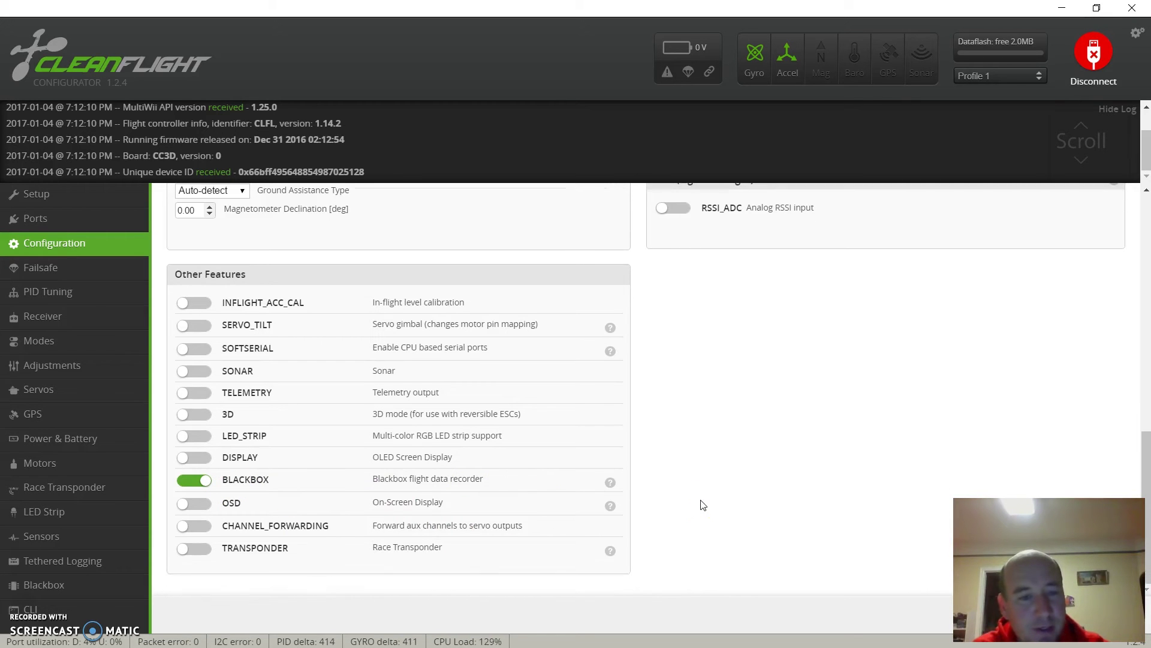
{"action": "scroll", "coordinate": [703, 505], "scroll_direction": "up", "scroll_amount": 1}
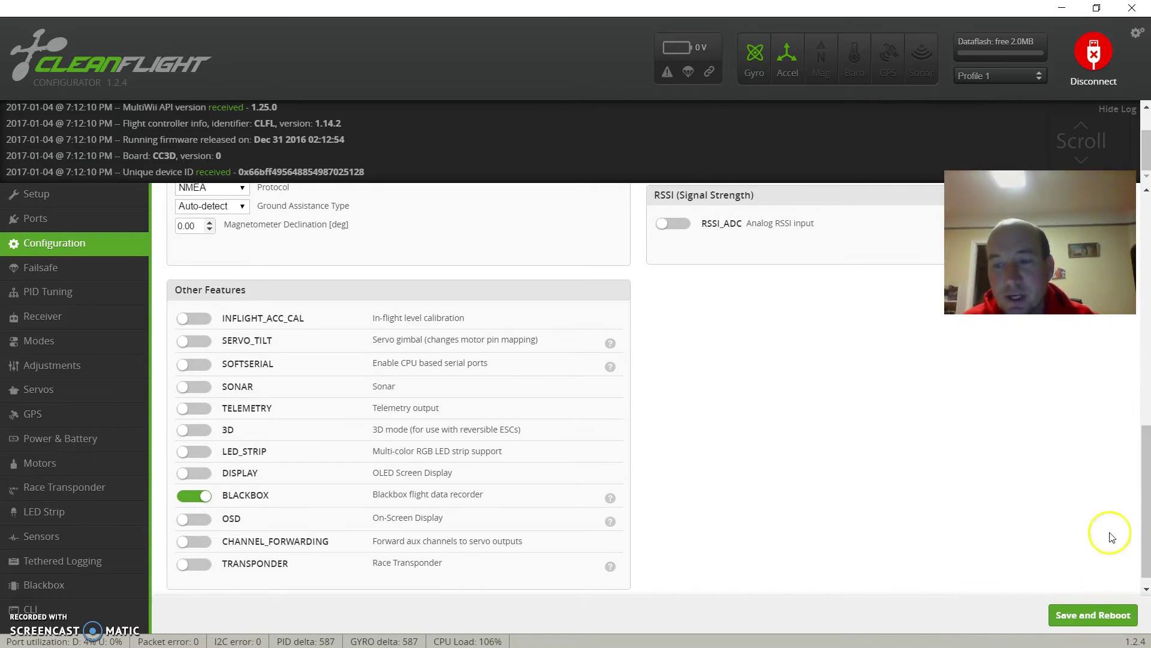
- Save and reboot the CC3D, then confirm Maximum Throttle 2000 on the Configuration page
{"action": "left_click", "coordinate": [1100, 614]}
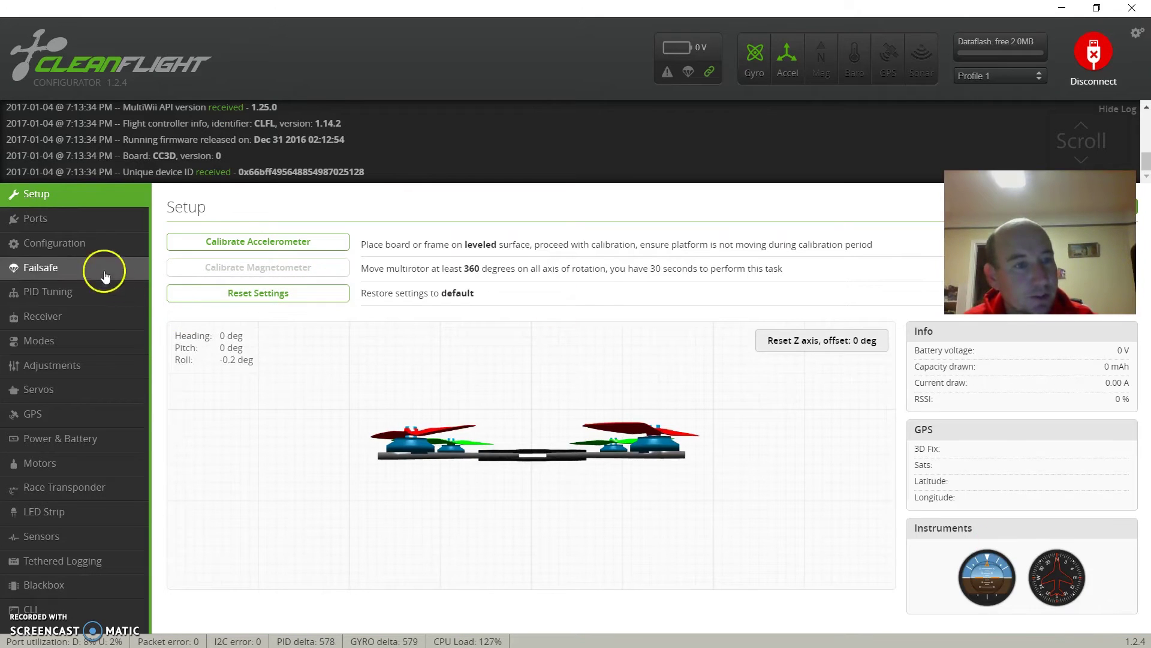
{"action": "left_click", "coordinate": [46, 250]}
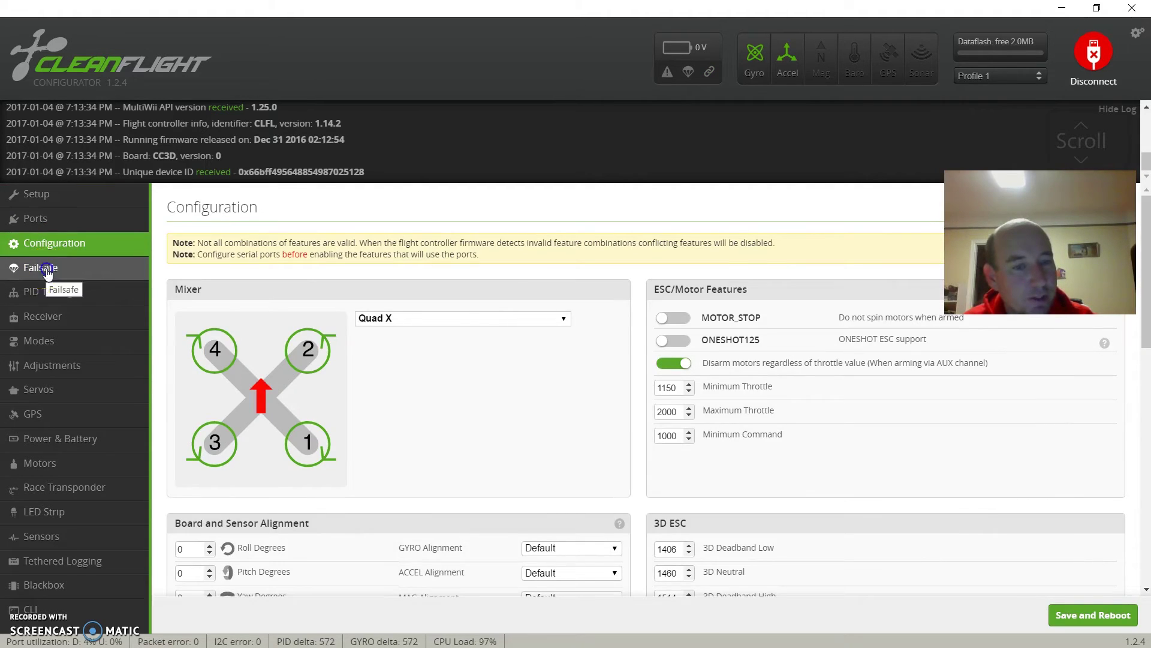
{"action": "left_click", "coordinate": [46, 269]}
{"action": "left_click", "coordinate": [46, 246]}
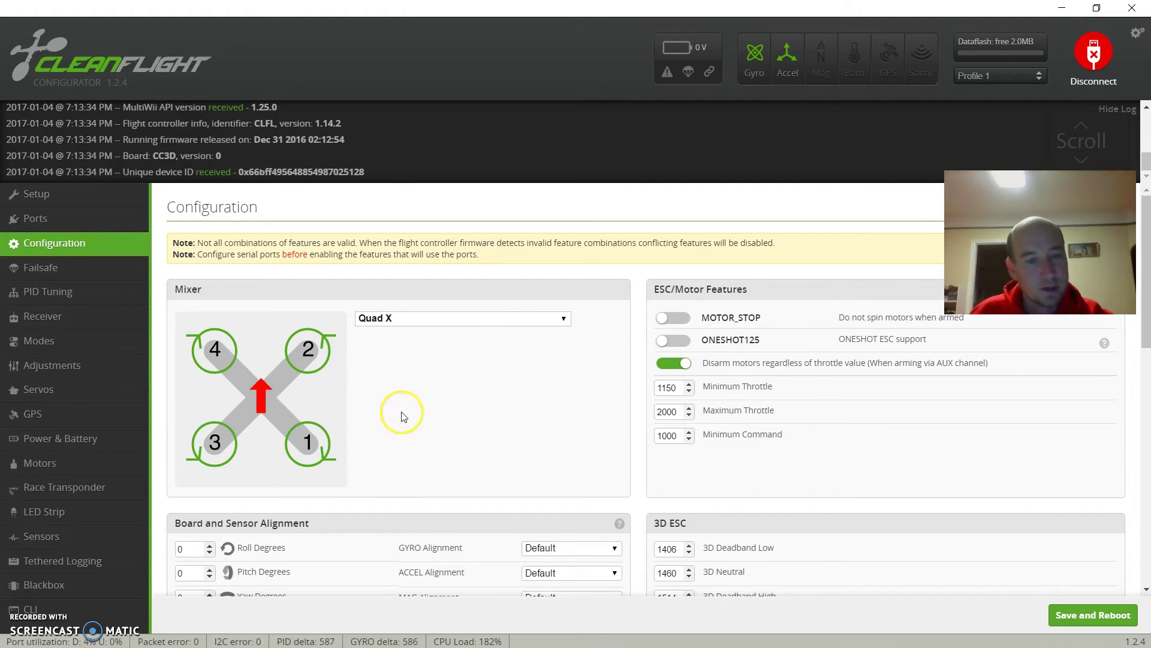
{"action": "scroll", "coordinate": [402, 414], "scroll_direction": "down", "scroll_amount": 2}
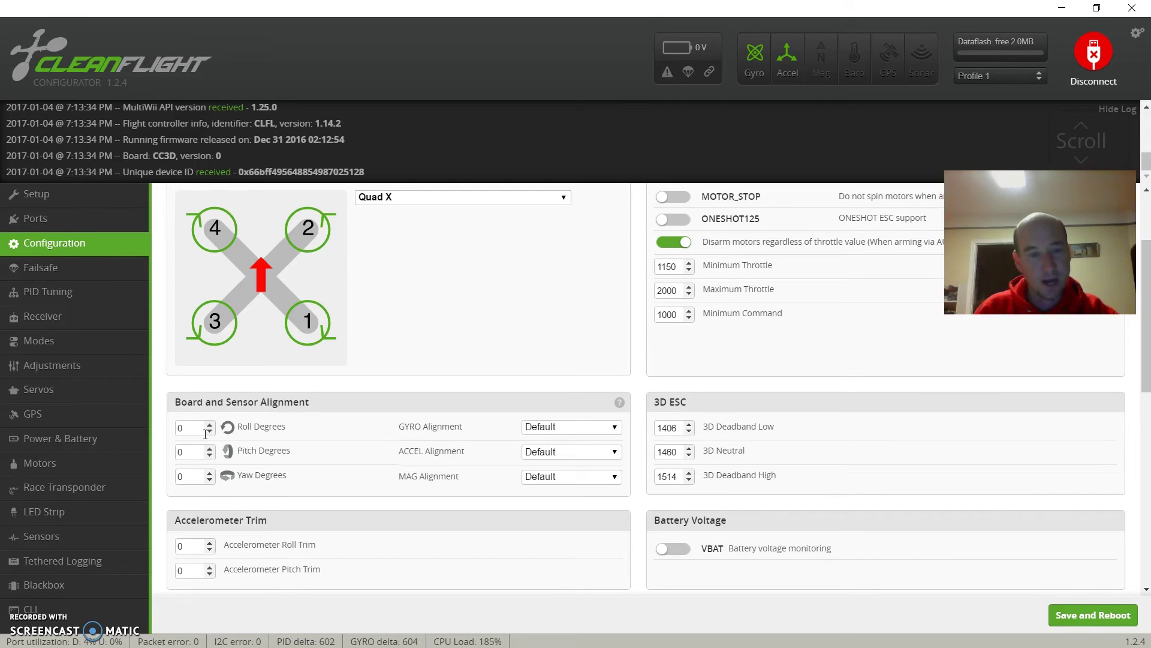
{"action": "left_click", "coordinate": [194, 477]}
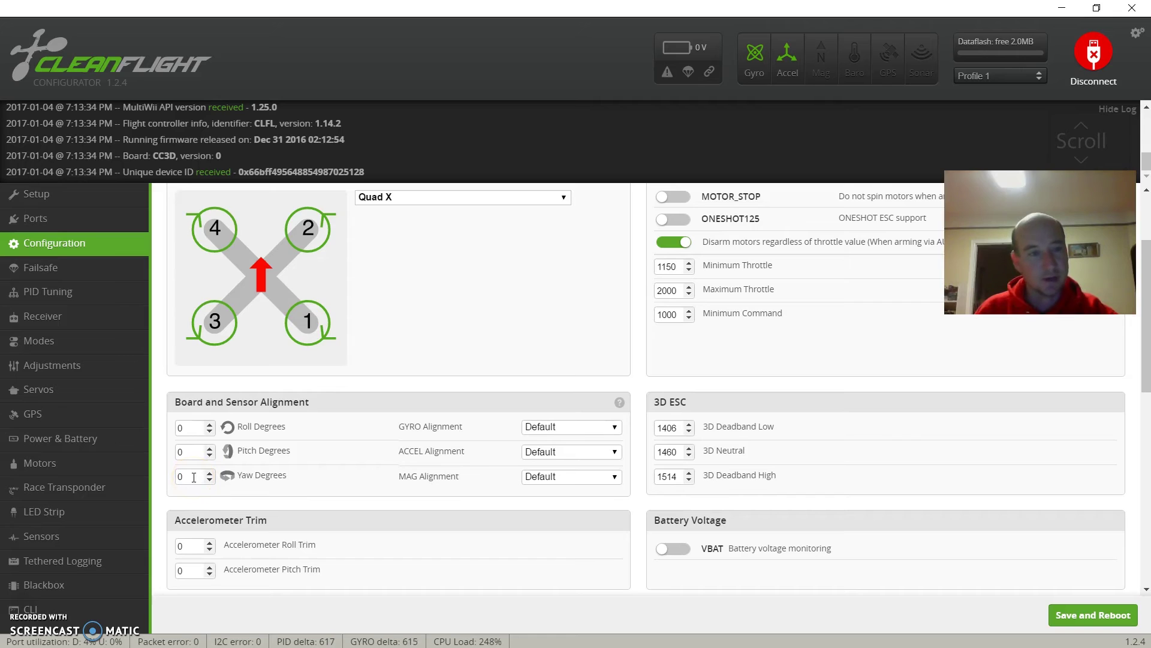
{"action": "left_click", "coordinate": [147, 368]}
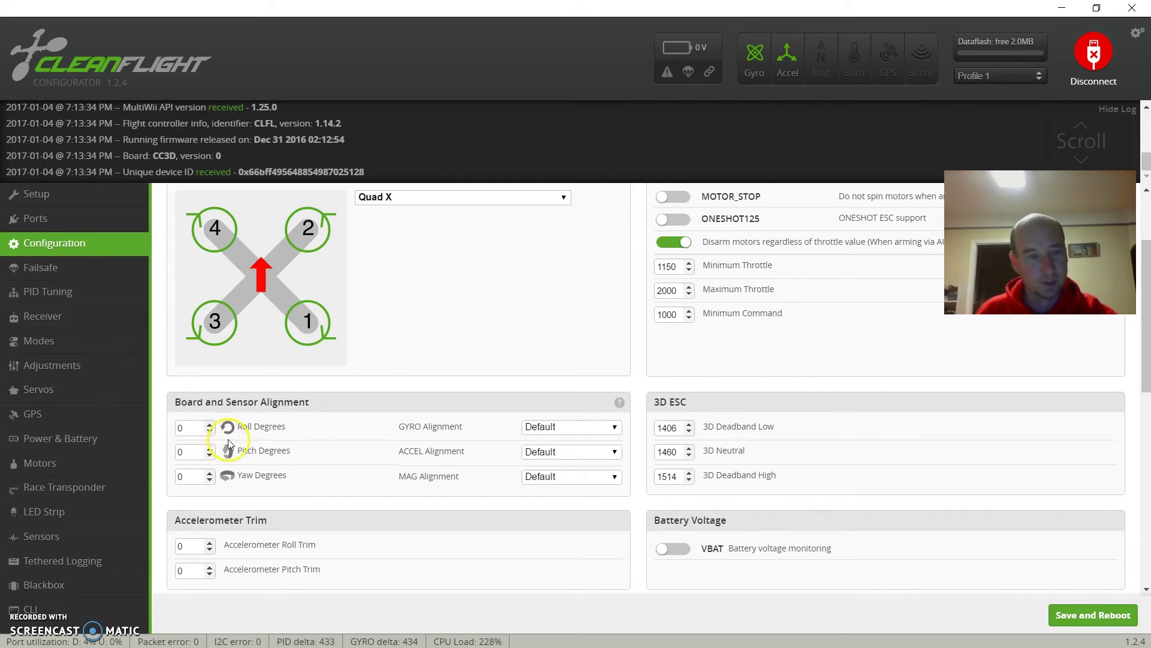
{"action": "left_click", "coordinate": [44, 220]}
- On the Setup page, reset the Z axis so the model's heading is zeroed (-266 deg offset)
{"action": "left_click", "coordinate": [43, 195]}
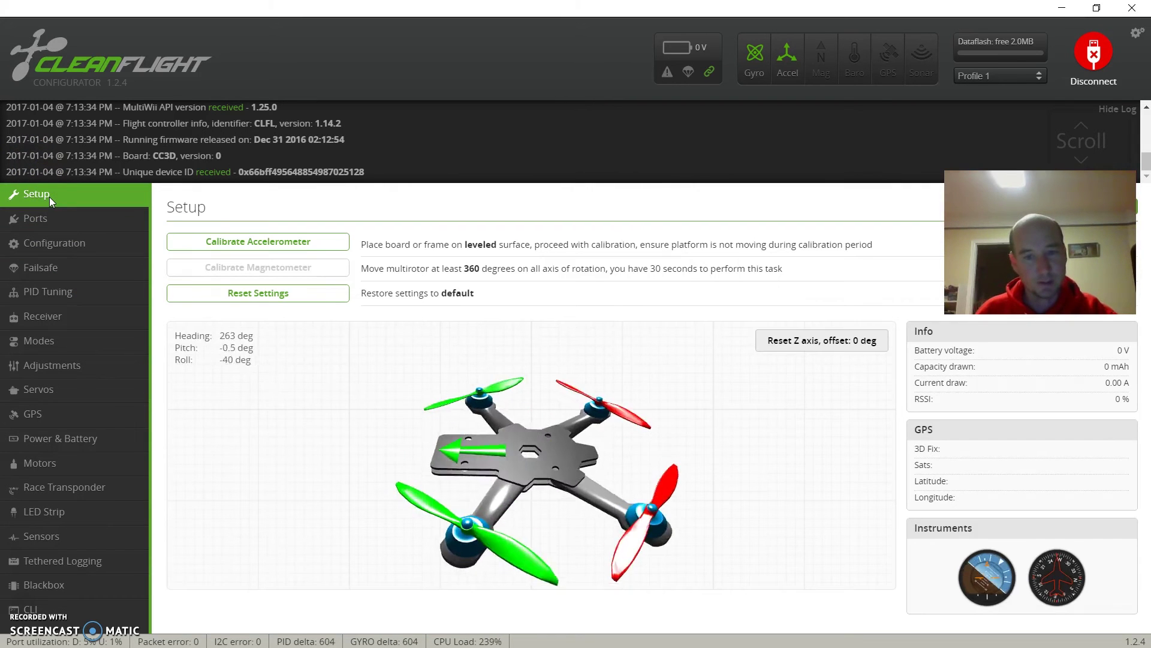
{"action": "left_click", "coordinate": [734, 370]}
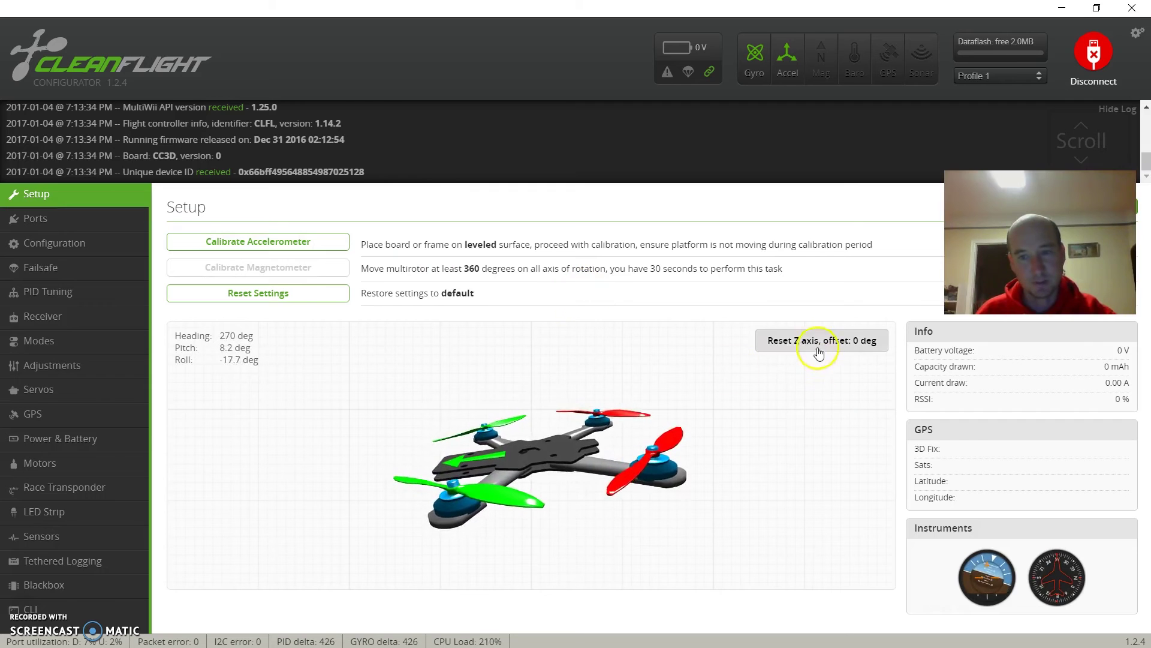
{"action": "left_click", "coordinate": [819, 353]}
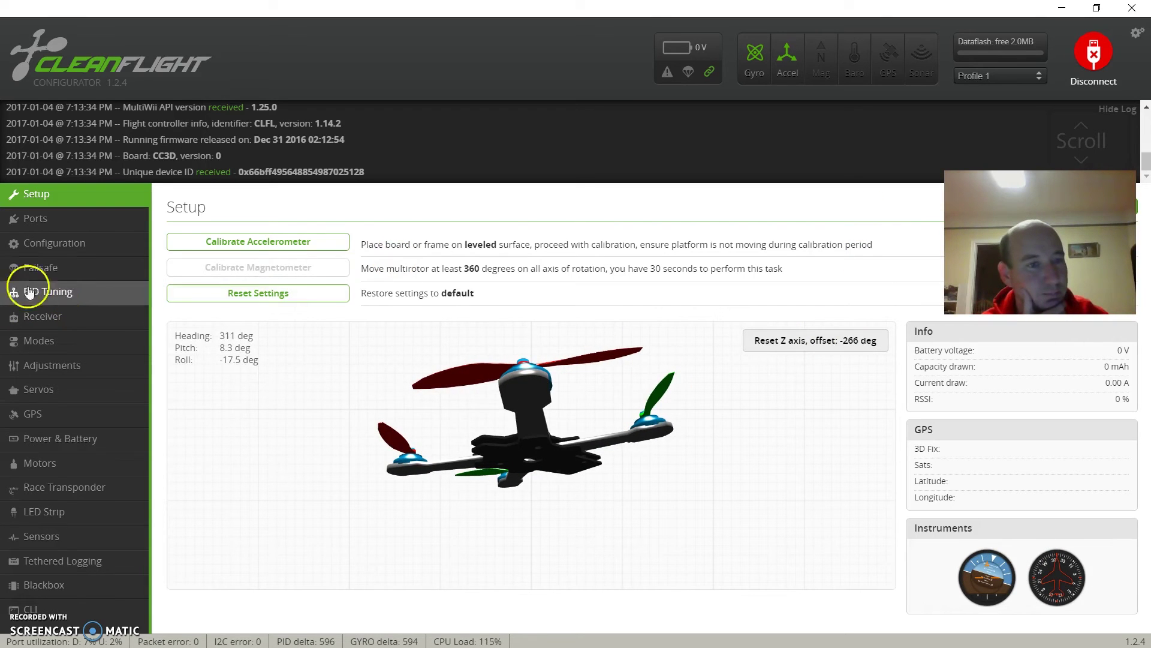
- Change the Stage 2 failsafe procedure from Land to Drop, then go to PID Tuning
{"action": "left_click", "coordinate": [56, 267]}
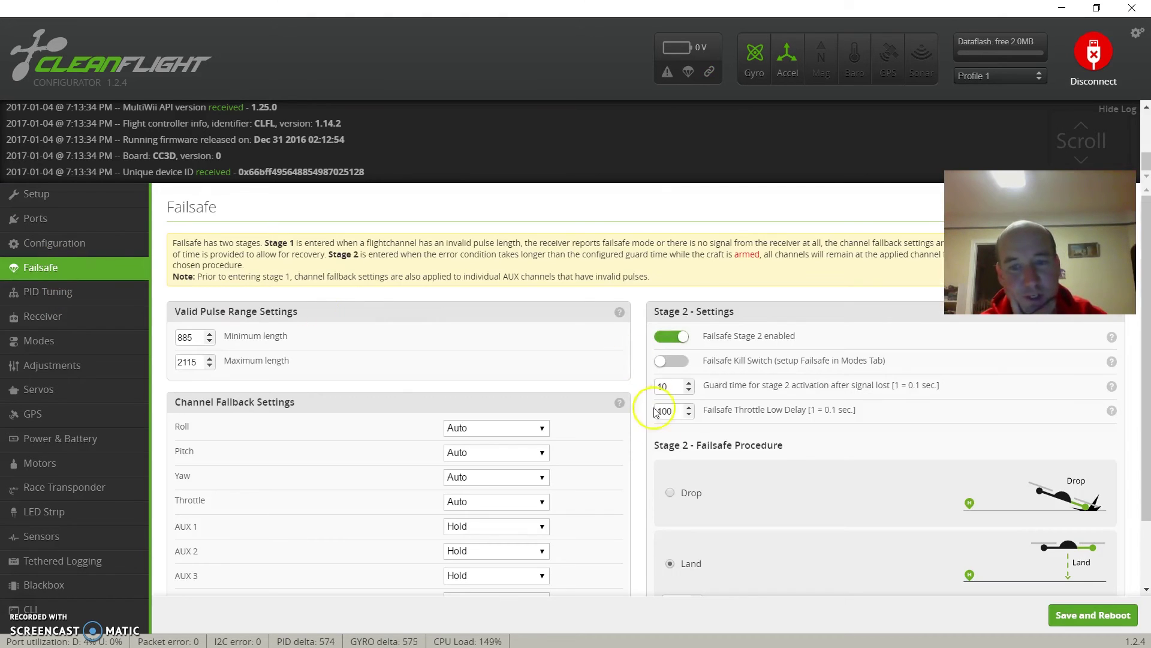
{"action": "left_click", "coordinate": [672, 496]}
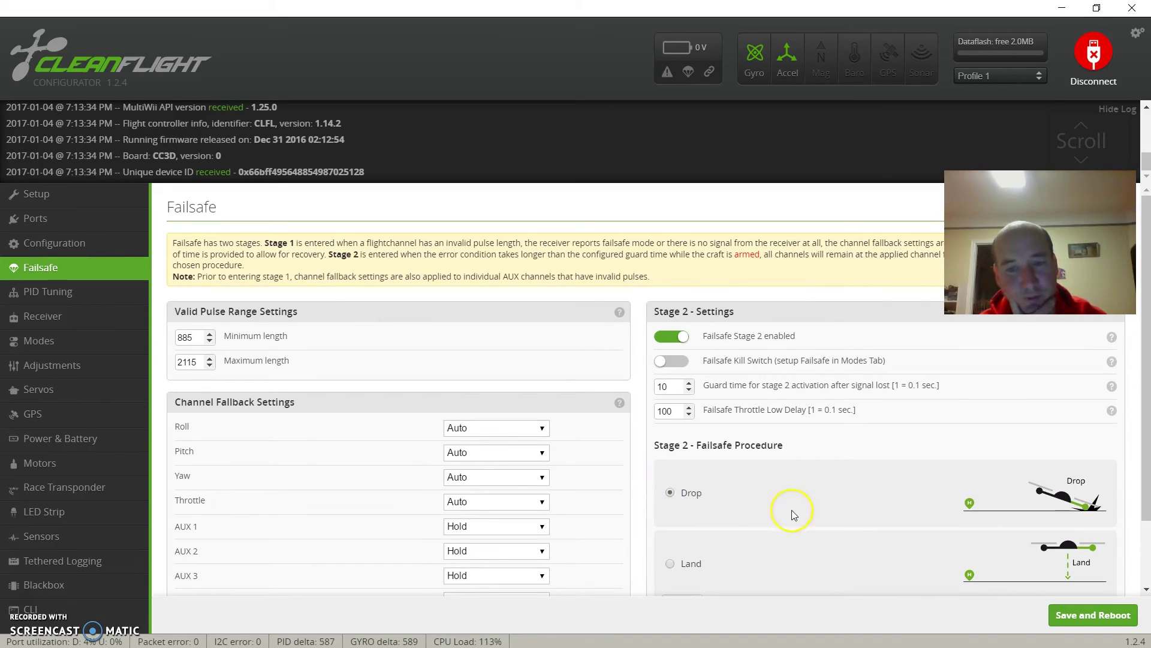
{"action": "scroll", "coordinate": [793, 509], "scroll_direction": "down", "scroll_amount": 3}
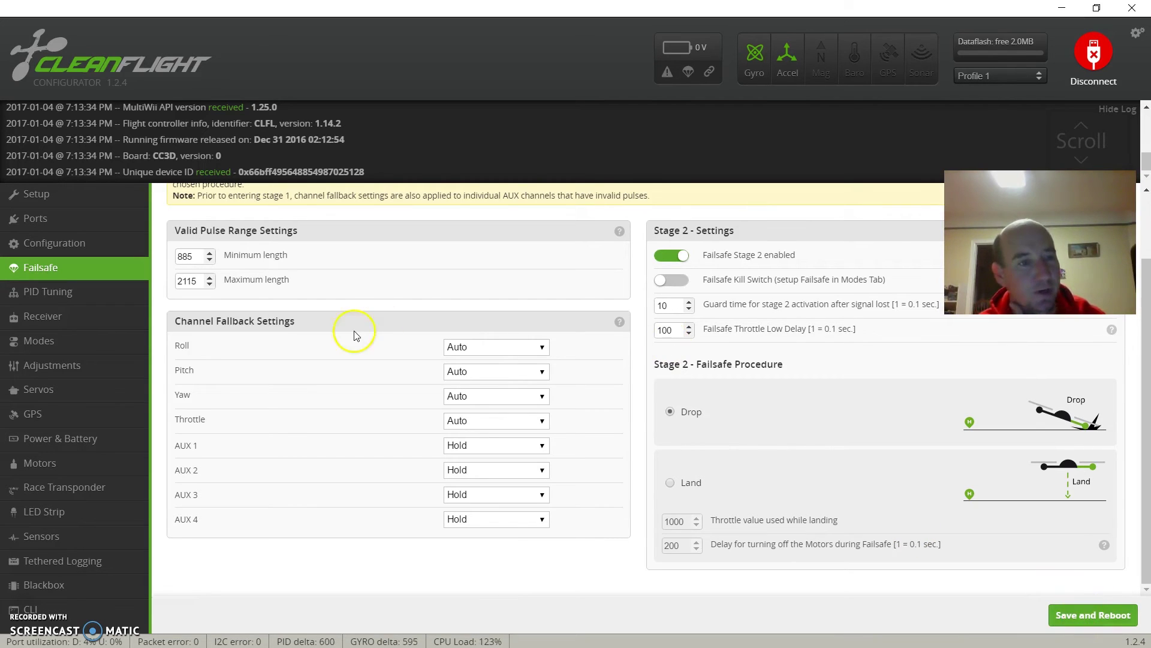
{"action": "left_click", "coordinate": [91, 298]}
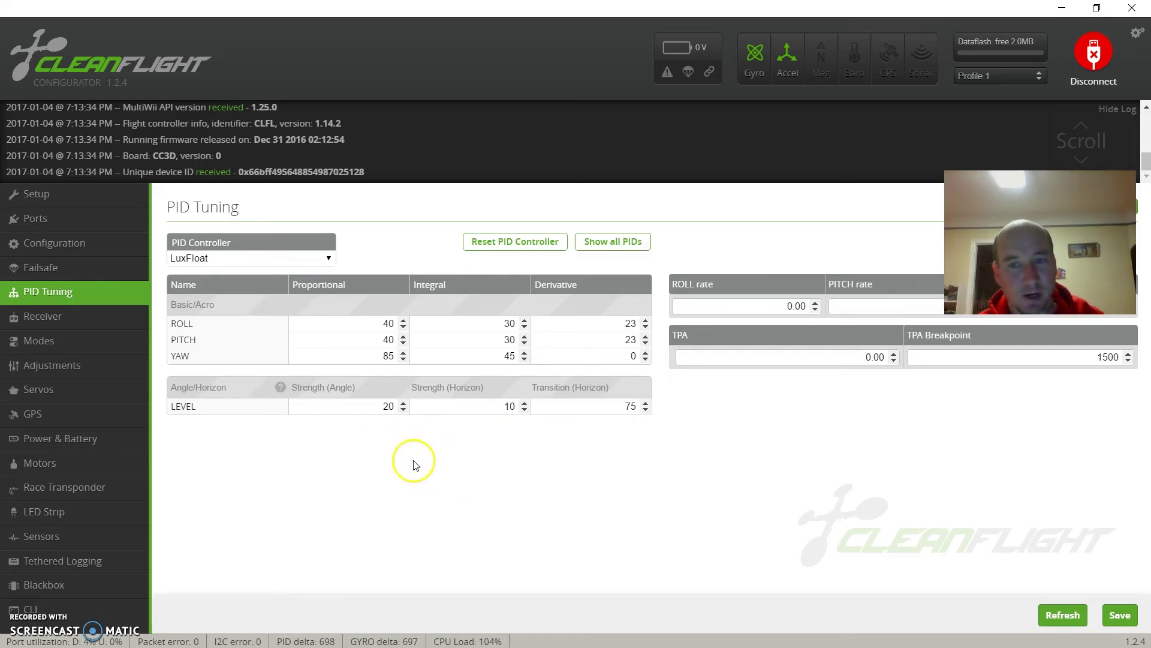
- On the Receiver page, choose the JR / Spektrum / Graupner channel map
{"action": "left_click", "coordinate": [61, 317]}
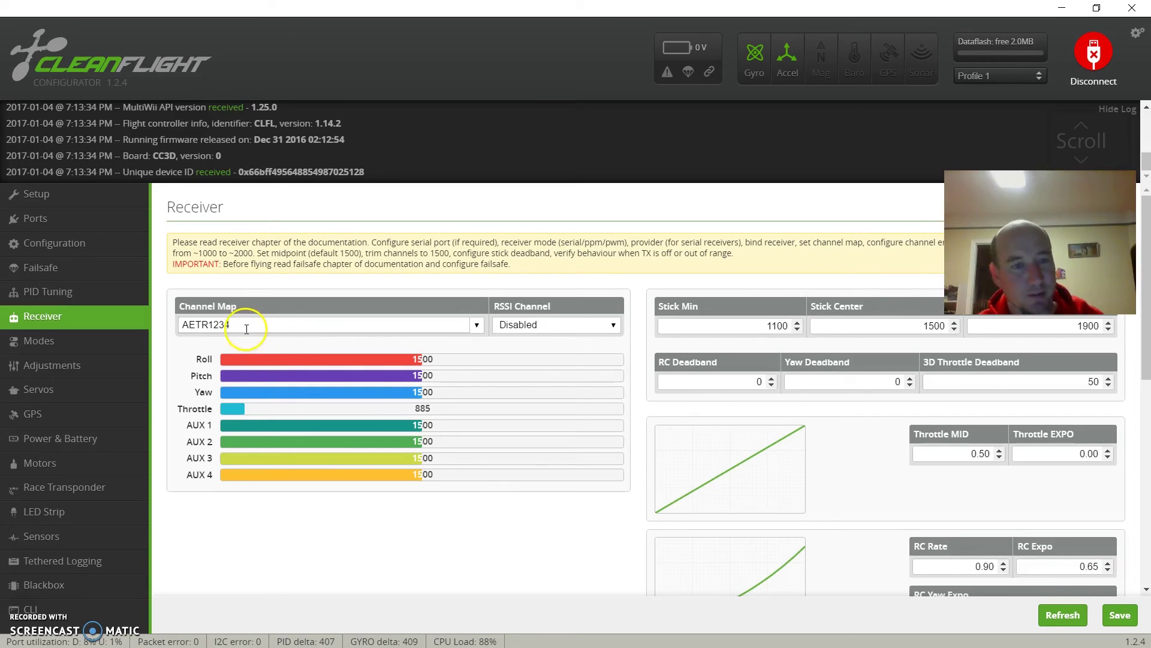
{"action": "left_click", "coordinate": [478, 326]}
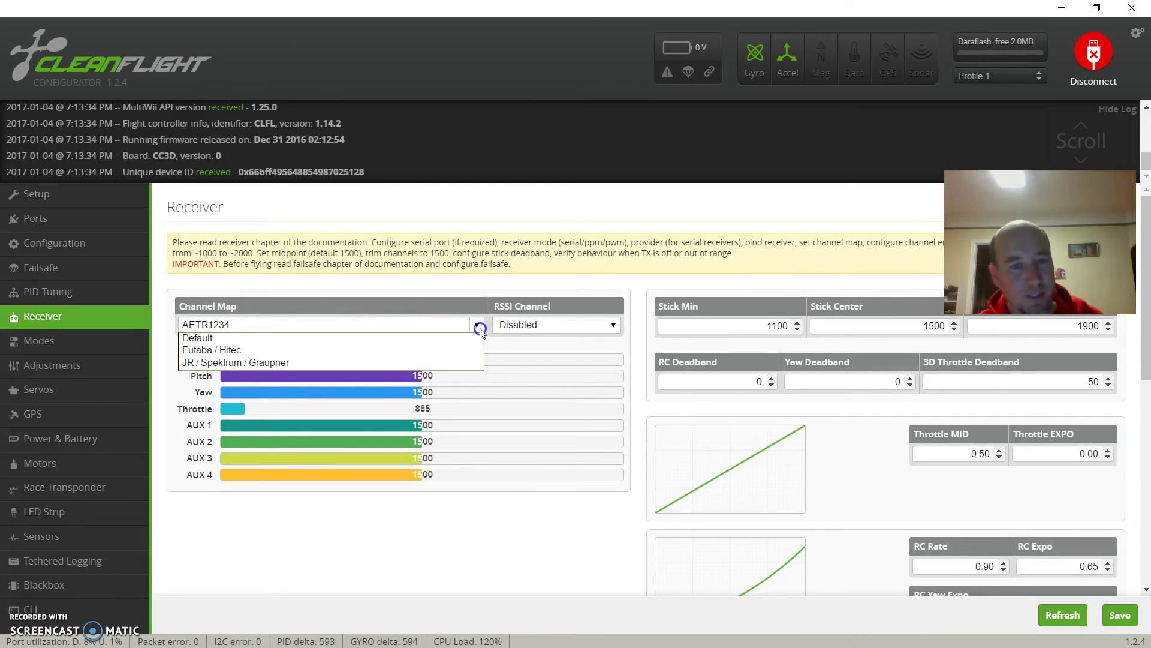
{"action": "left_click", "coordinate": [472, 365]}
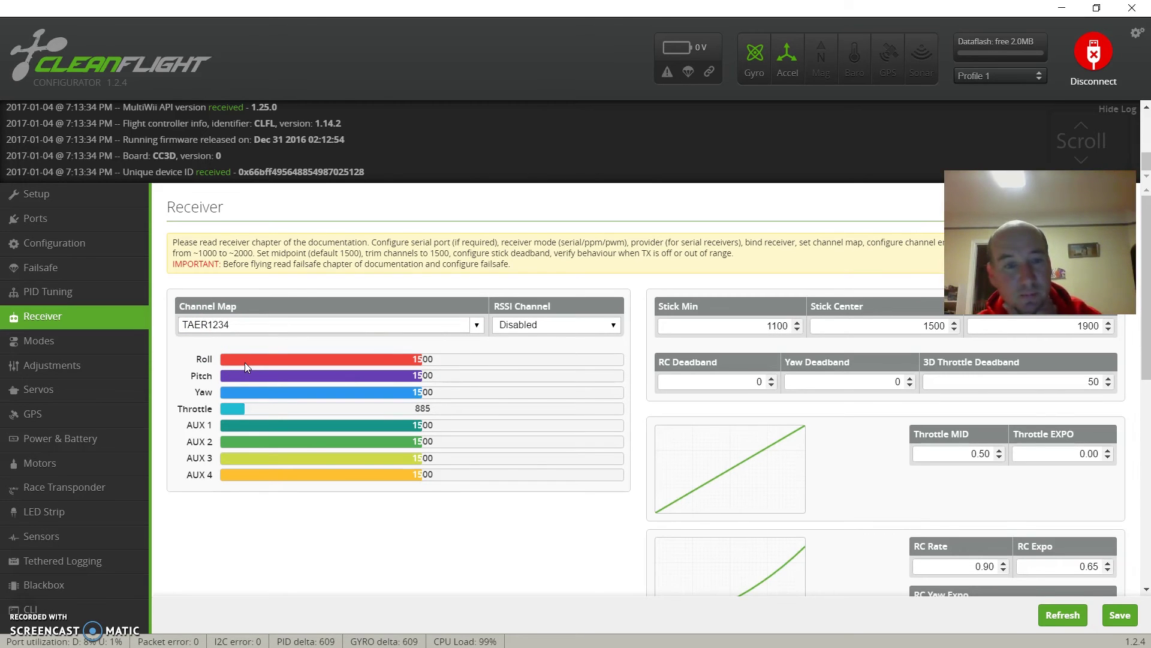
- Set RC Deadband and Yaw Deadband to 10 and save the receiver settings to EEPROM
{"action": "left_click", "coordinate": [754, 384]}
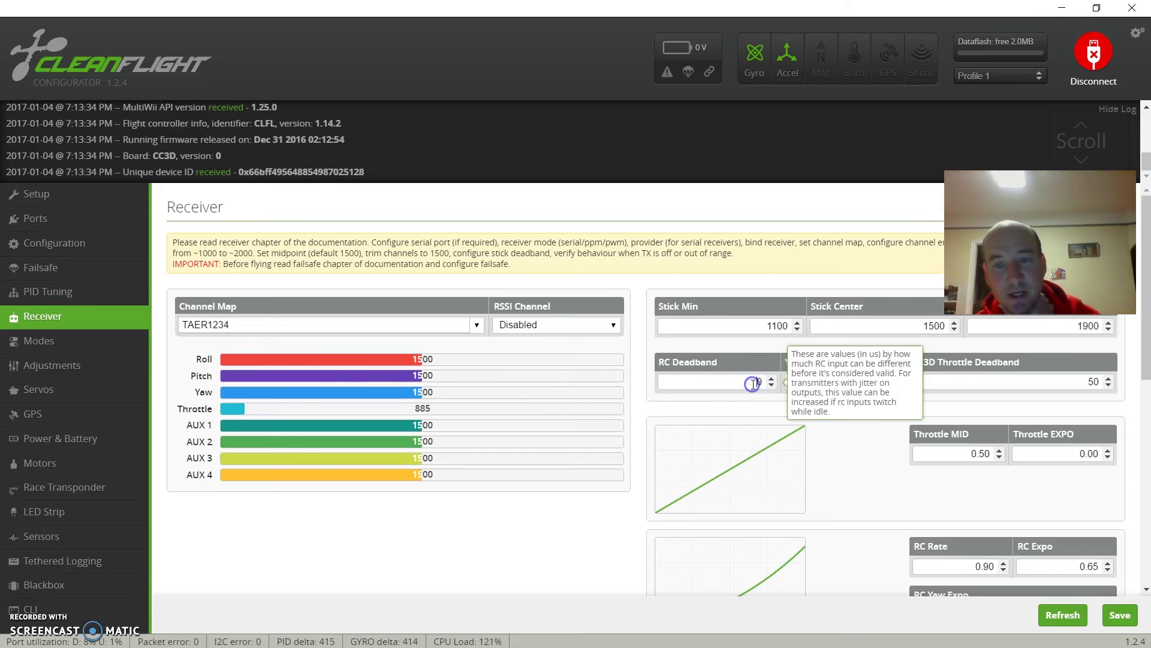
{"action": "left_click", "coordinate": [879, 455]}
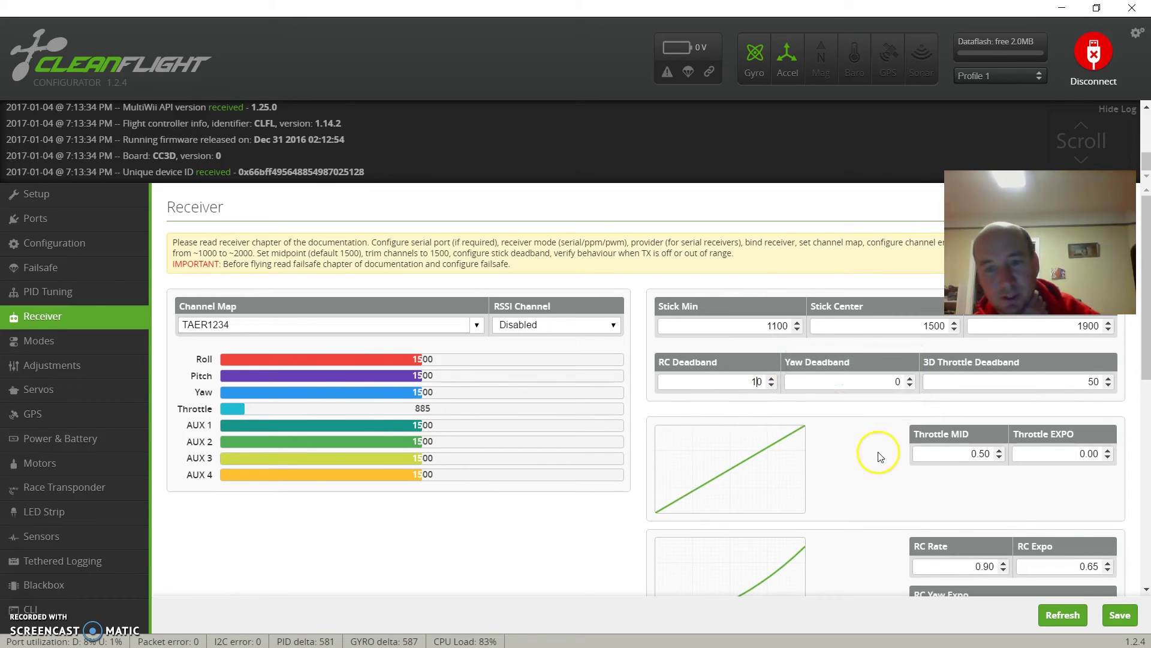
{"action": "left_click", "coordinate": [886, 383]}
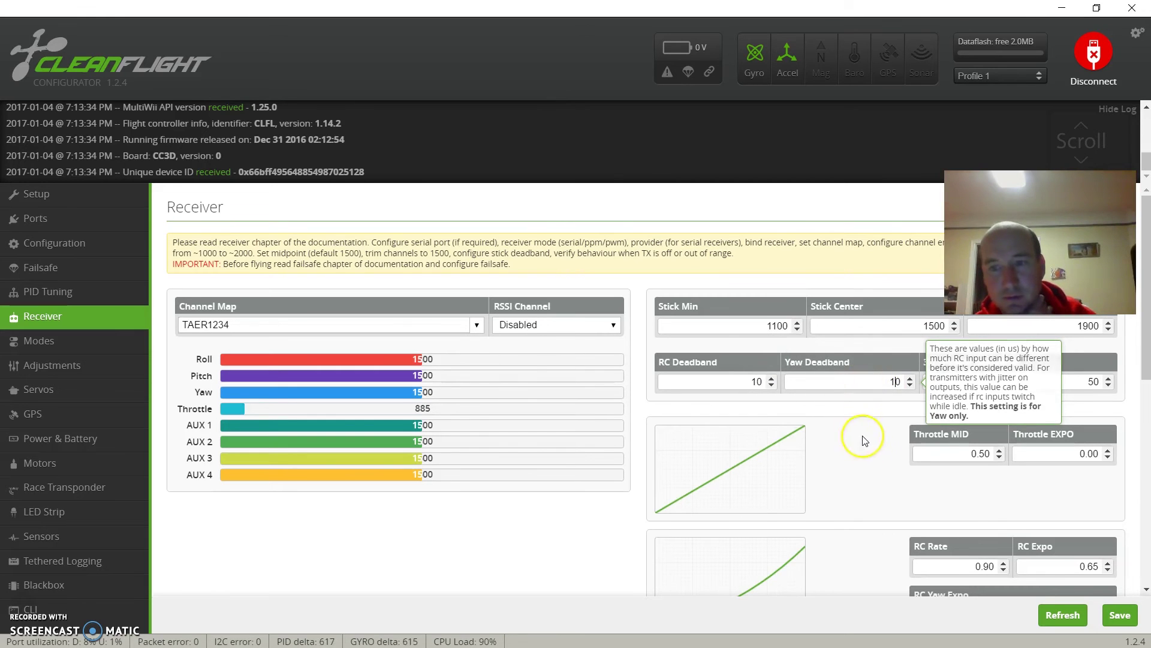
{"action": "scroll", "coordinate": [866, 448], "scroll_direction": "down", "scroll_amount": 5}
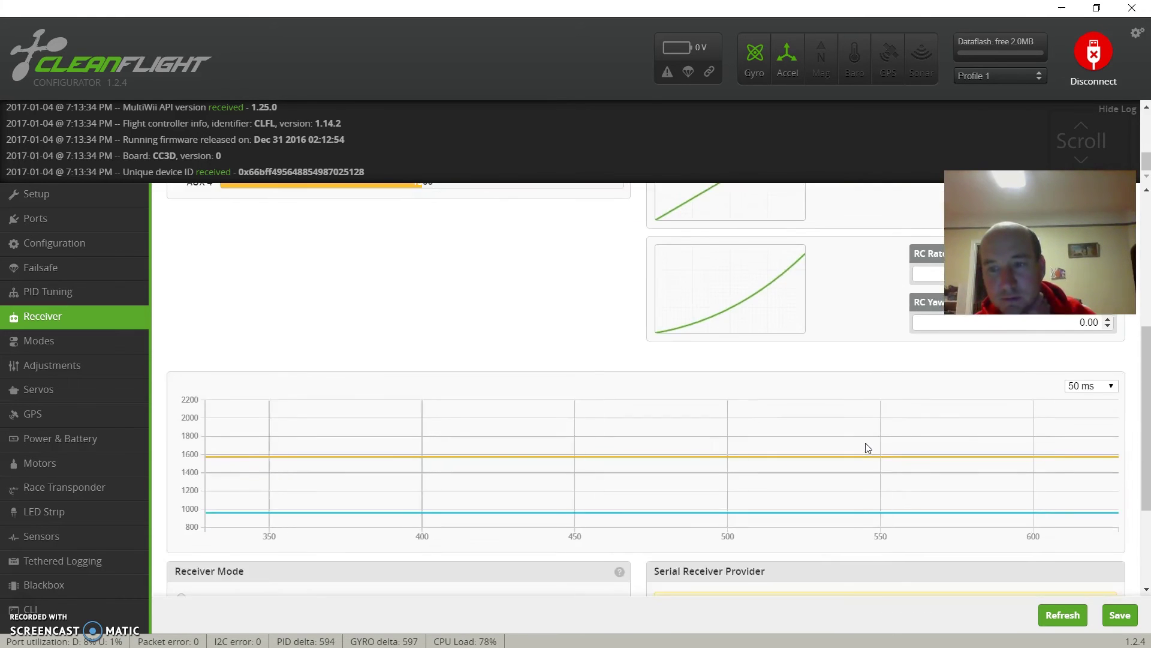
{"action": "scroll", "coordinate": [866, 448], "scroll_direction": "up", "scroll_amount": 2}
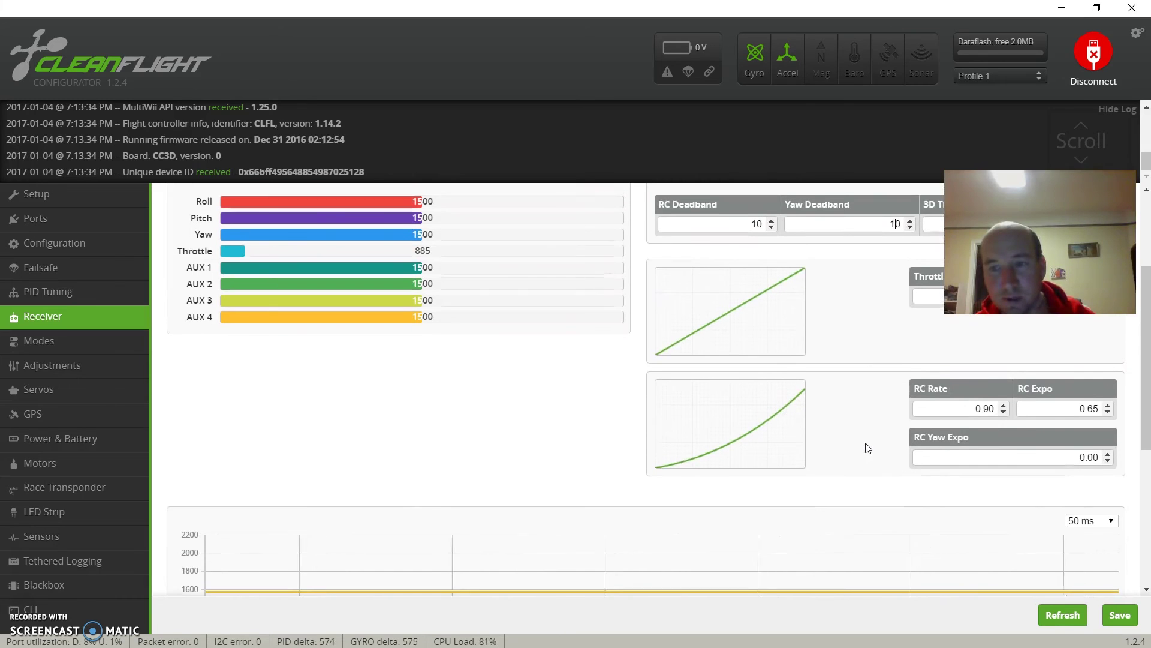
{"action": "scroll", "coordinate": [867, 448], "scroll_direction": "up", "scroll_amount": 2}
{"action": "scroll", "coordinate": [866, 448], "scroll_direction": "up", "scroll_amount": 1}
{"action": "scroll", "coordinate": [867, 448], "scroll_direction": "down", "scroll_amount": 2}
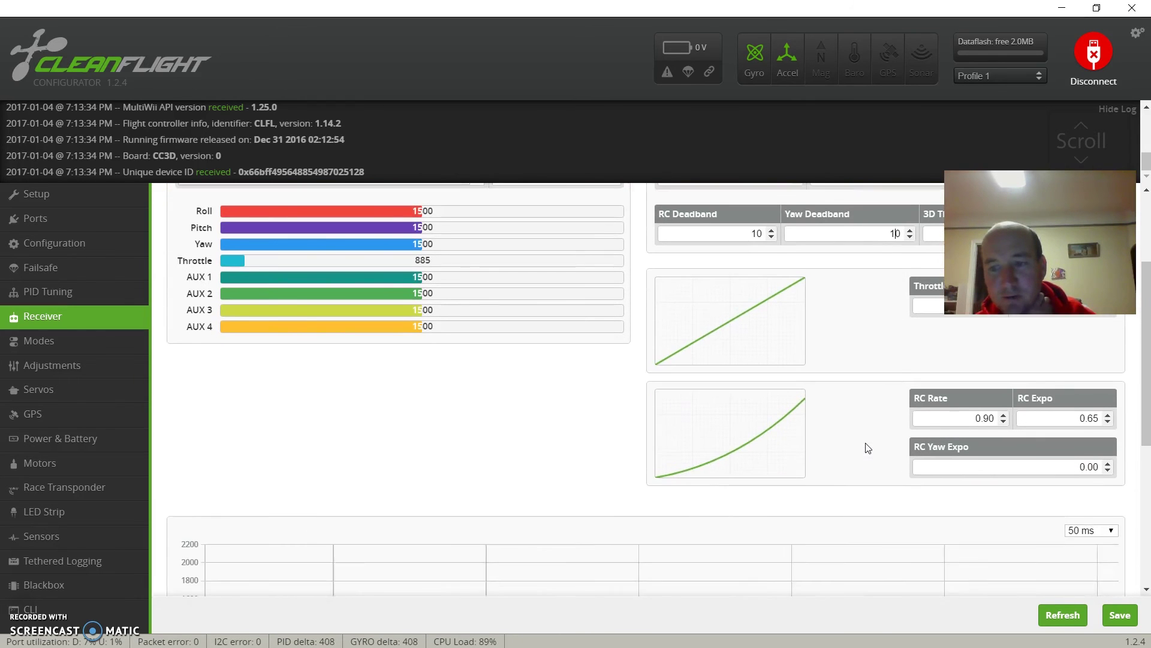
{"action": "left_click", "coordinate": [1133, 621]}
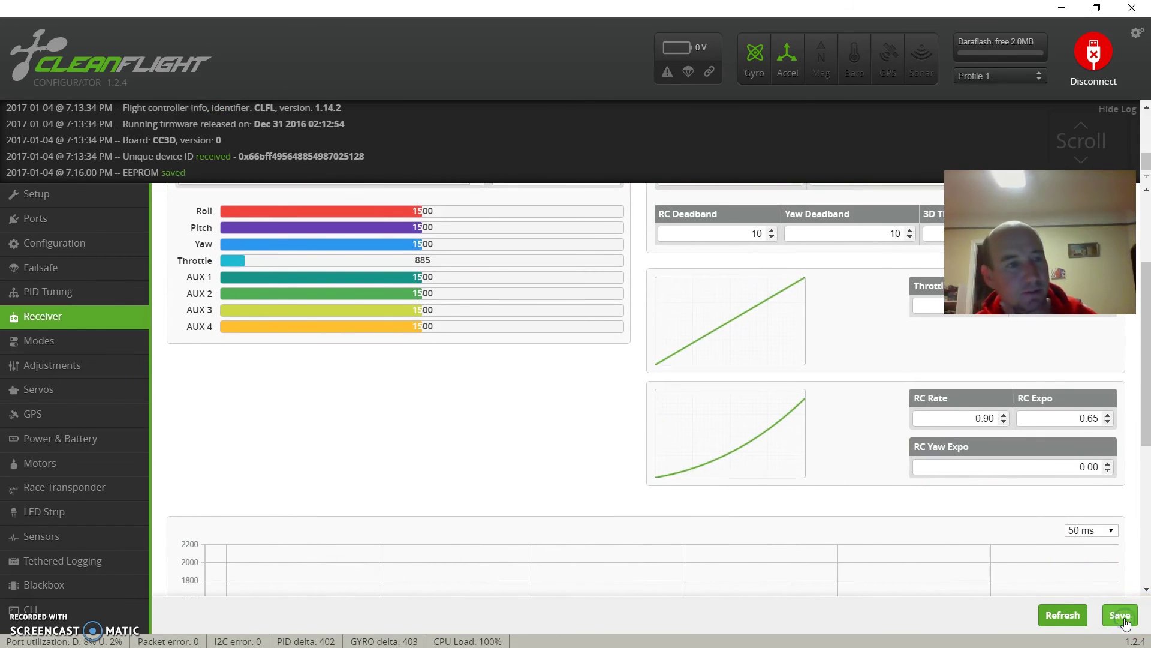
- Add an AUX 1 range for ANGLE mode spanning 900 to 2100 and save it to EEPROM
{"action": "left_click", "coordinate": [62, 341]}
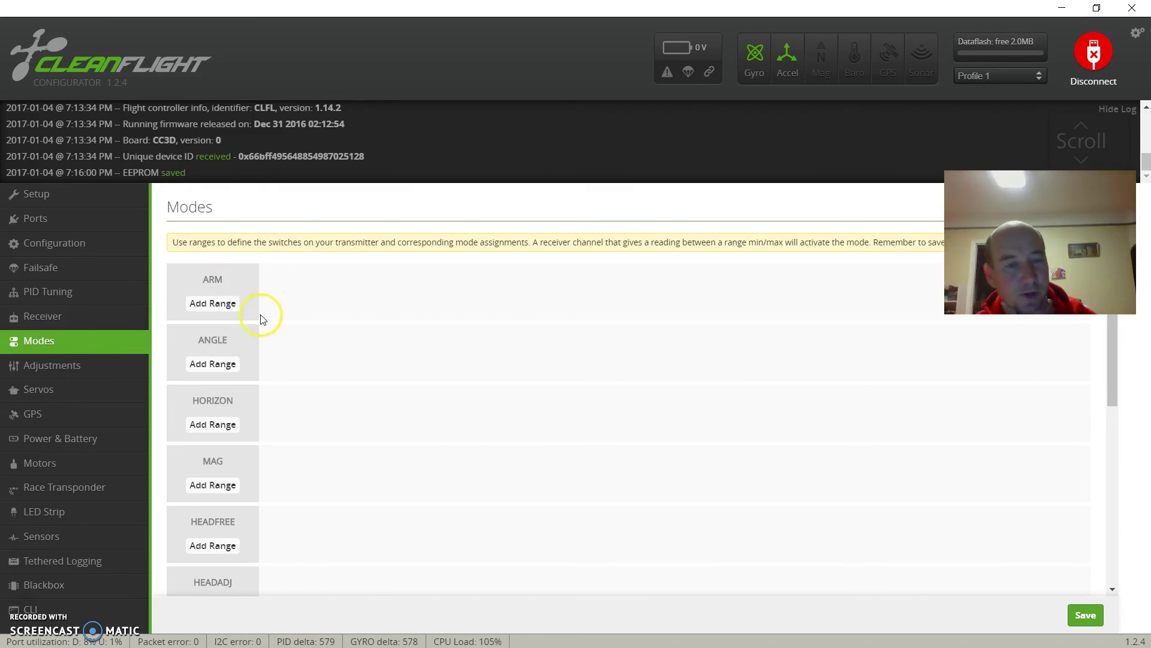
{"action": "left_click", "coordinate": [226, 367]}
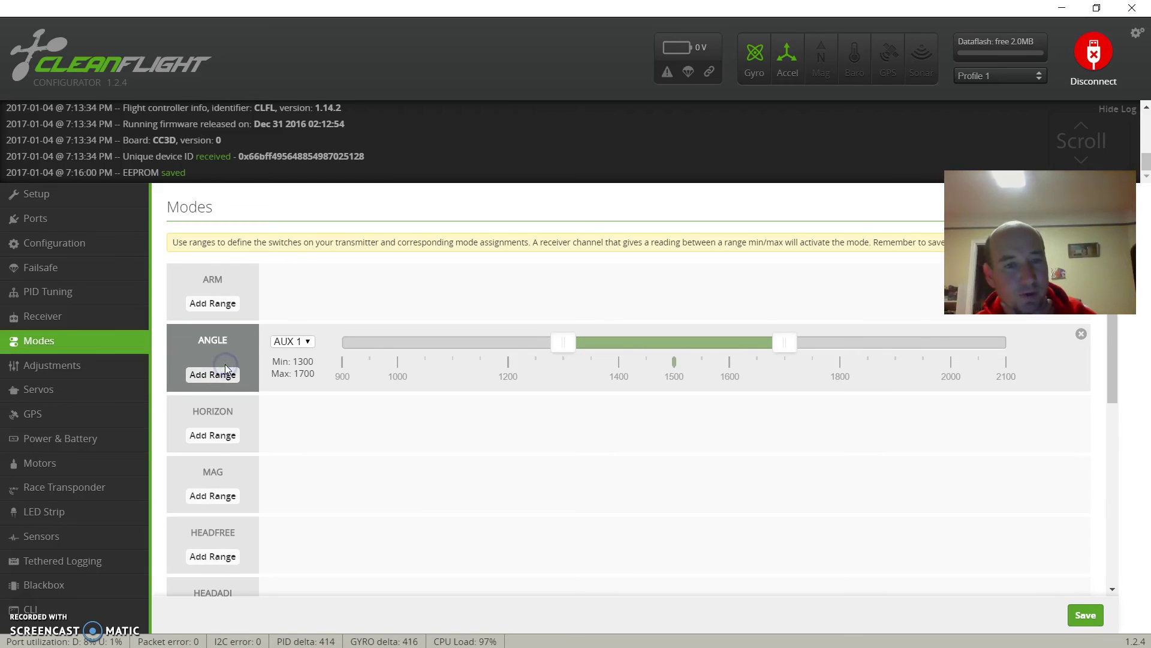
{"action": "left_click", "coordinate": [307, 341]}
{"action": "left_click", "coordinate": [307, 342]}
{"action": "left_click_drag", "start_coordinate": [563, 342], "coordinate": [269, 375]}
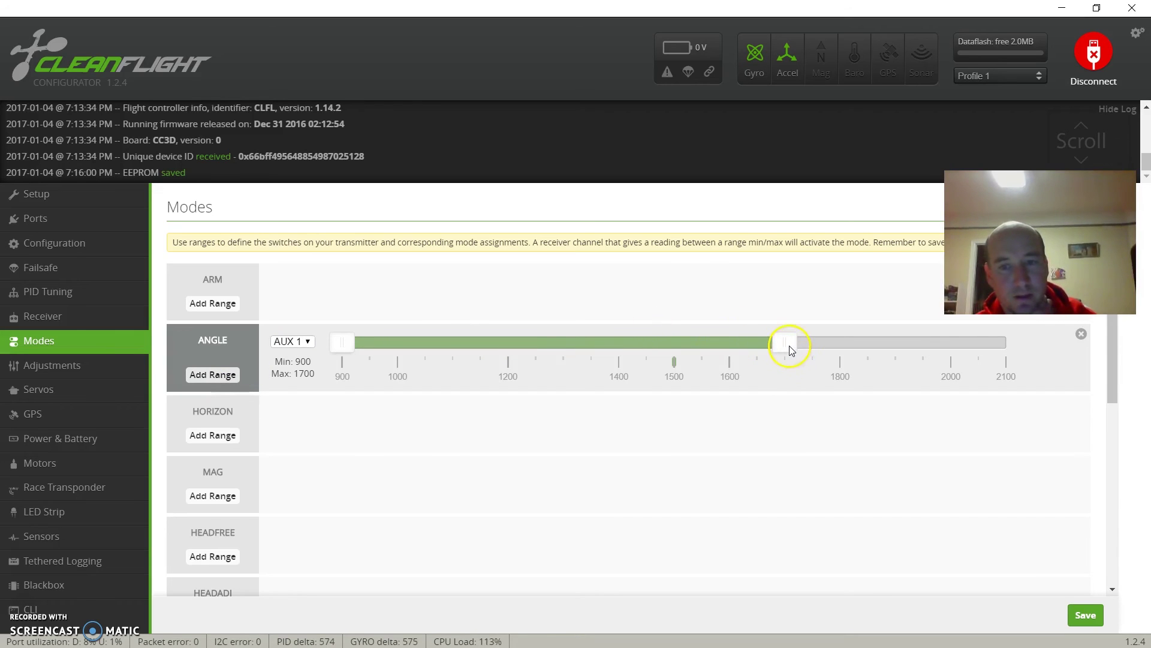
{"action": "left_click_drag", "start_coordinate": [789, 347], "coordinate": [1147, 325]}
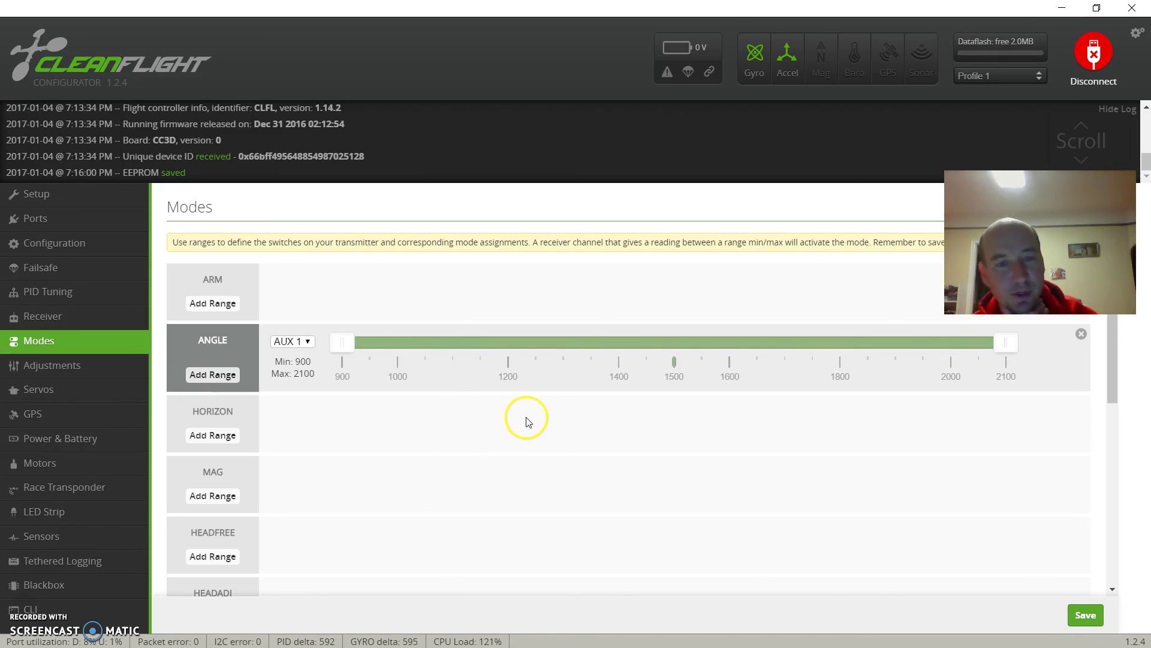
{"action": "left_click", "coordinate": [1081, 614]}
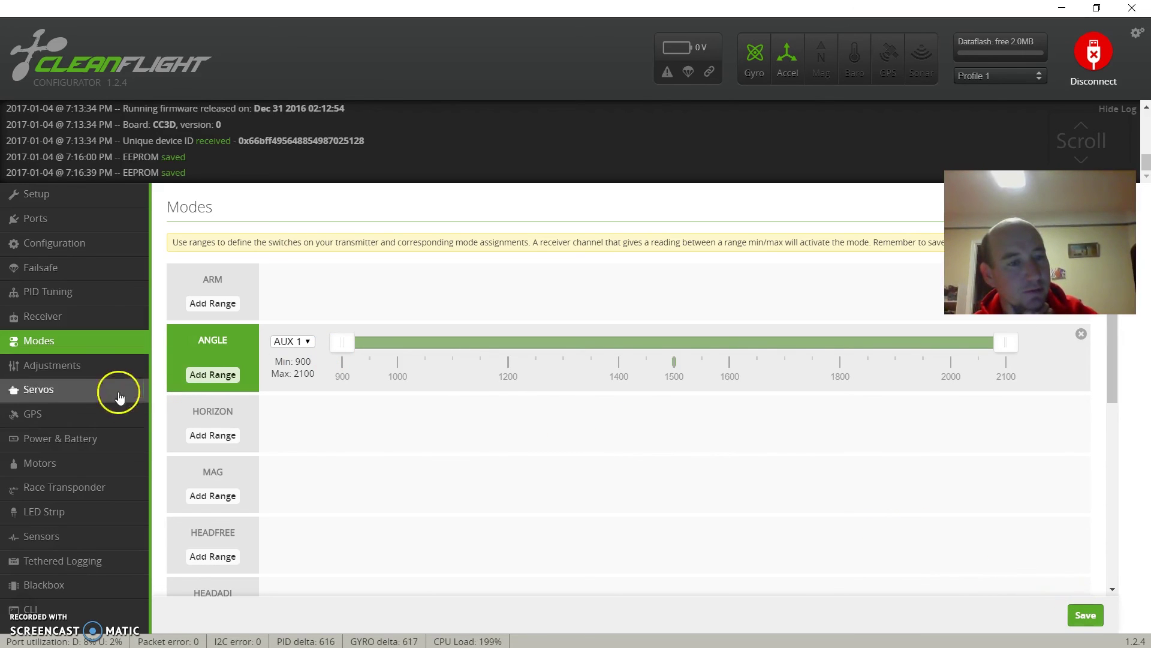
- Review Adjustments, then view Power & Battery with voltage scale 110 and minimum cell voltage 3.3
{"action": "left_click", "coordinate": [87, 372]}
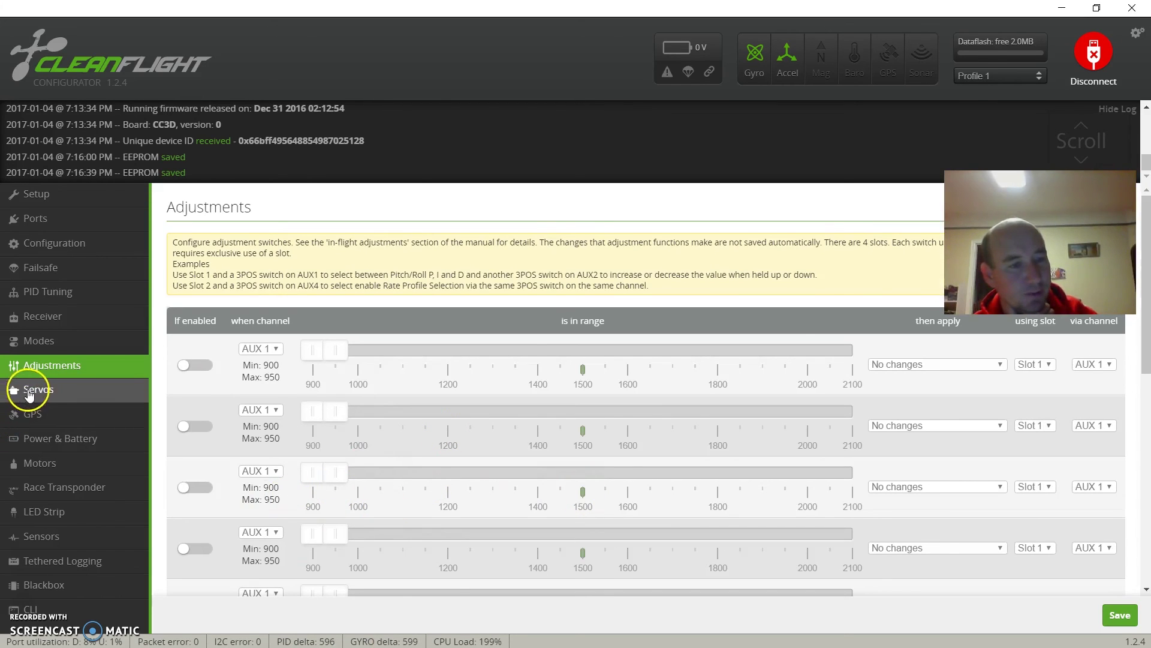
{"action": "left_click", "coordinate": [36, 435]}
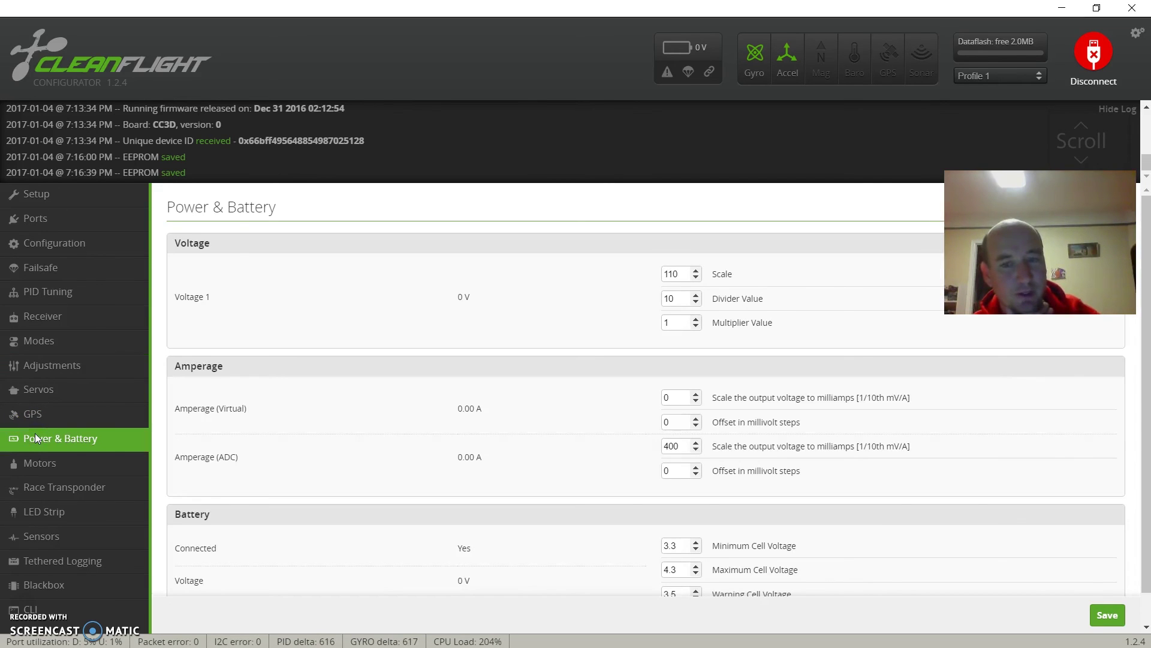
{"action": "left_click", "coordinate": [283, 360]}
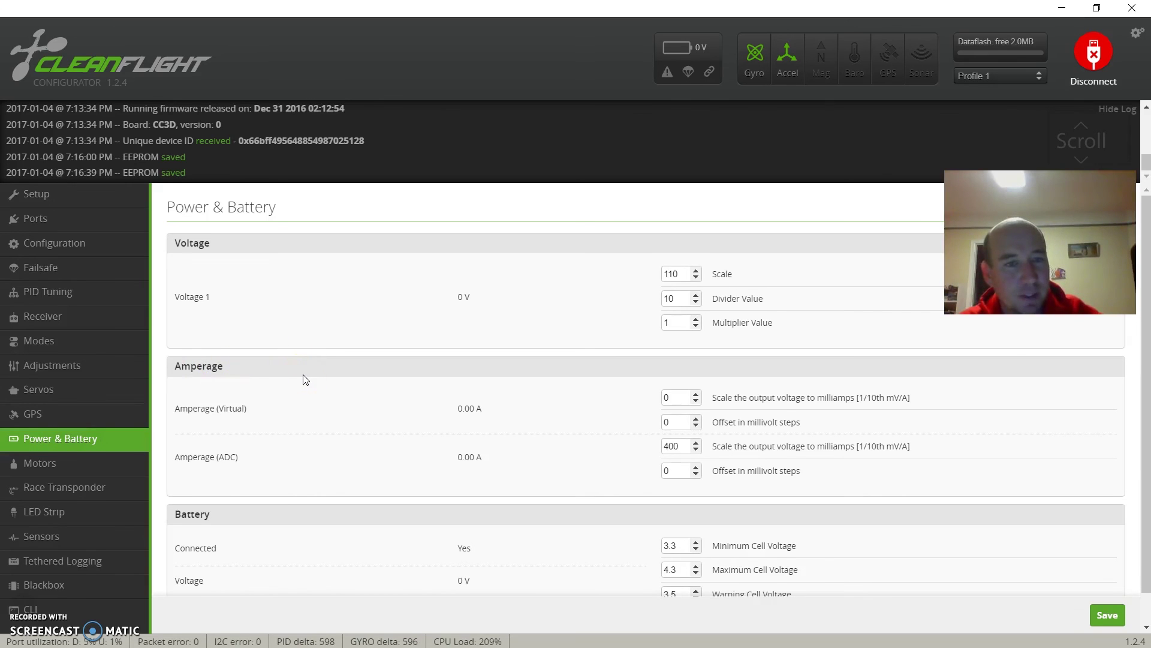
{"action": "scroll", "coordinate": [304, 379], "scroll_direction": "down", "scroll_amount": 1}
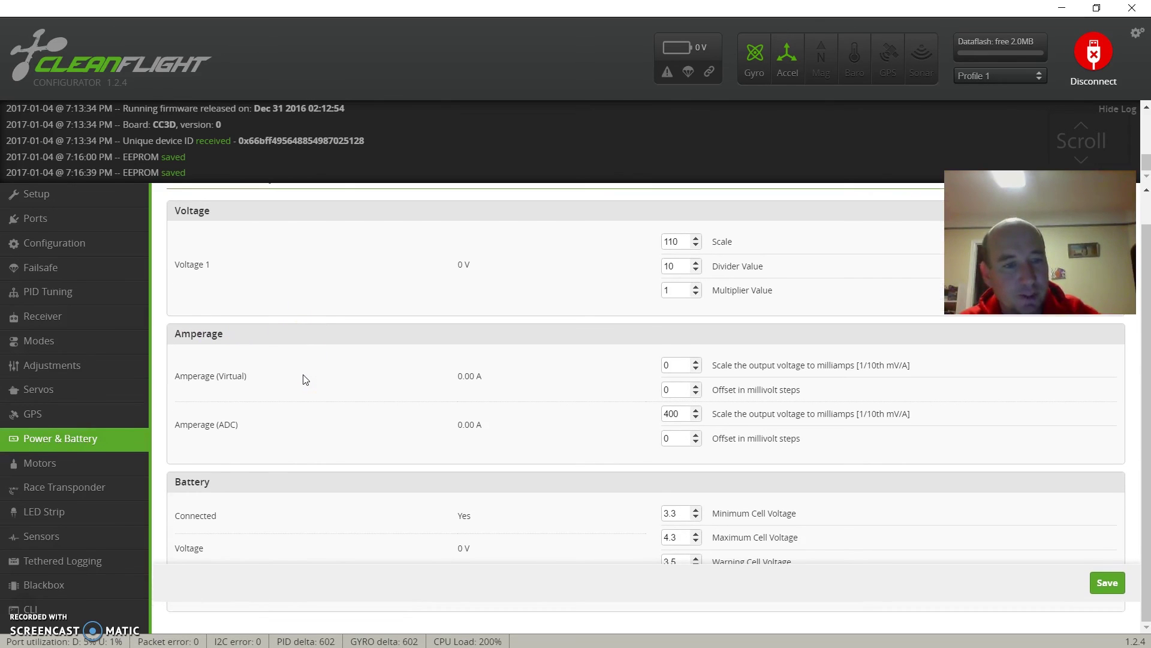
- Spin motors 1–4 up to 2000 with the Master slider, return them to 1000, and disable motor control
{"action": "left_click", "coordinate": [60, 470]}
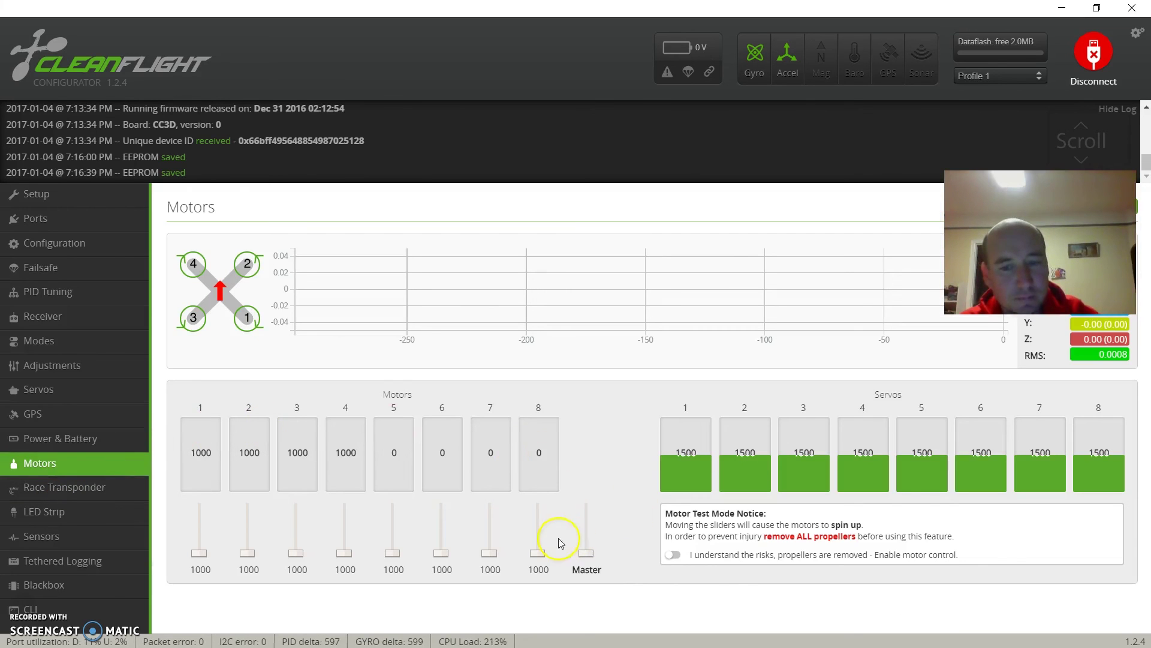
{"action": "left_click", "coordinate": [671, 558]}
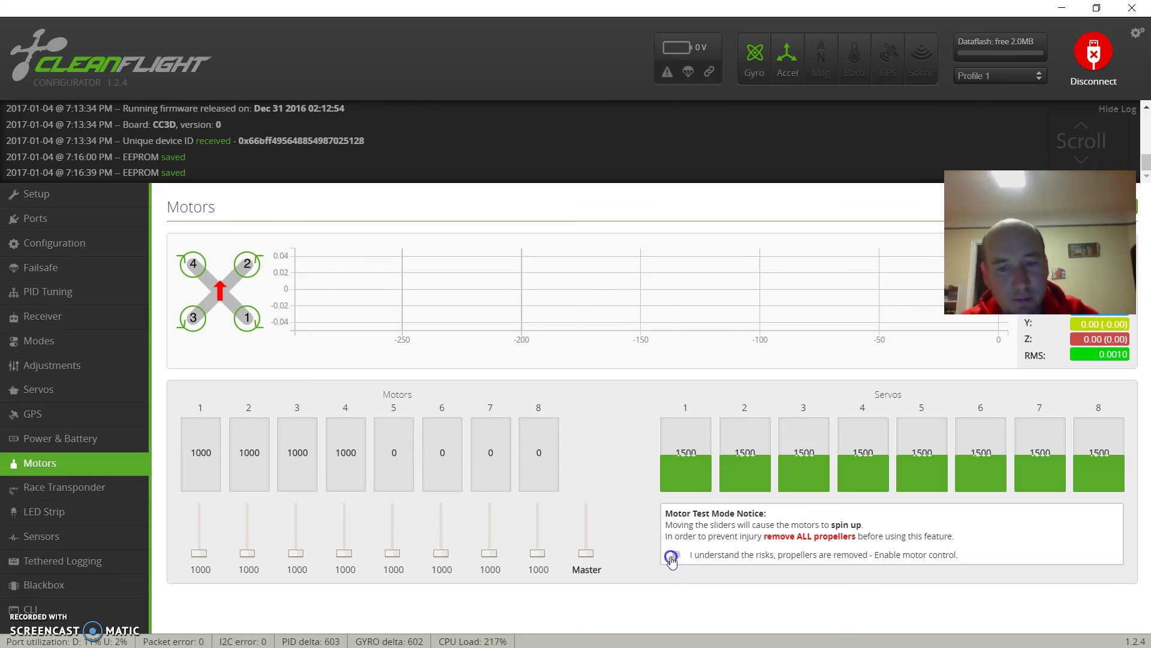
{"action": "left_click", "coordinate": [608, 558]}
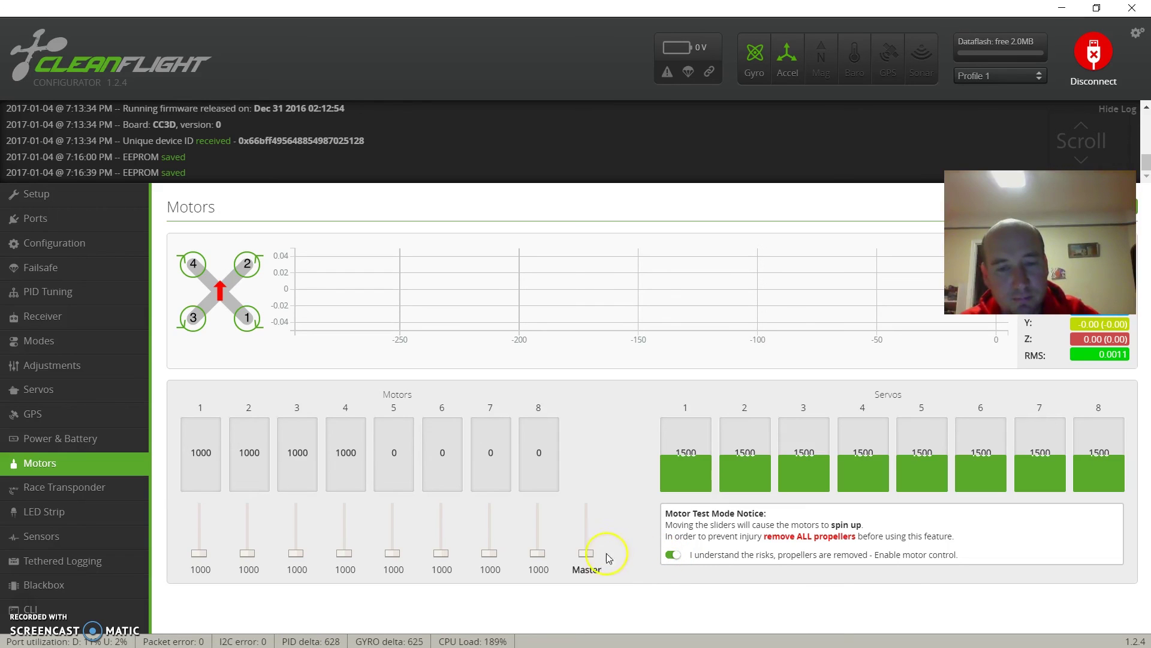
{"action": "left_click", "coordinate": [675, 557]}
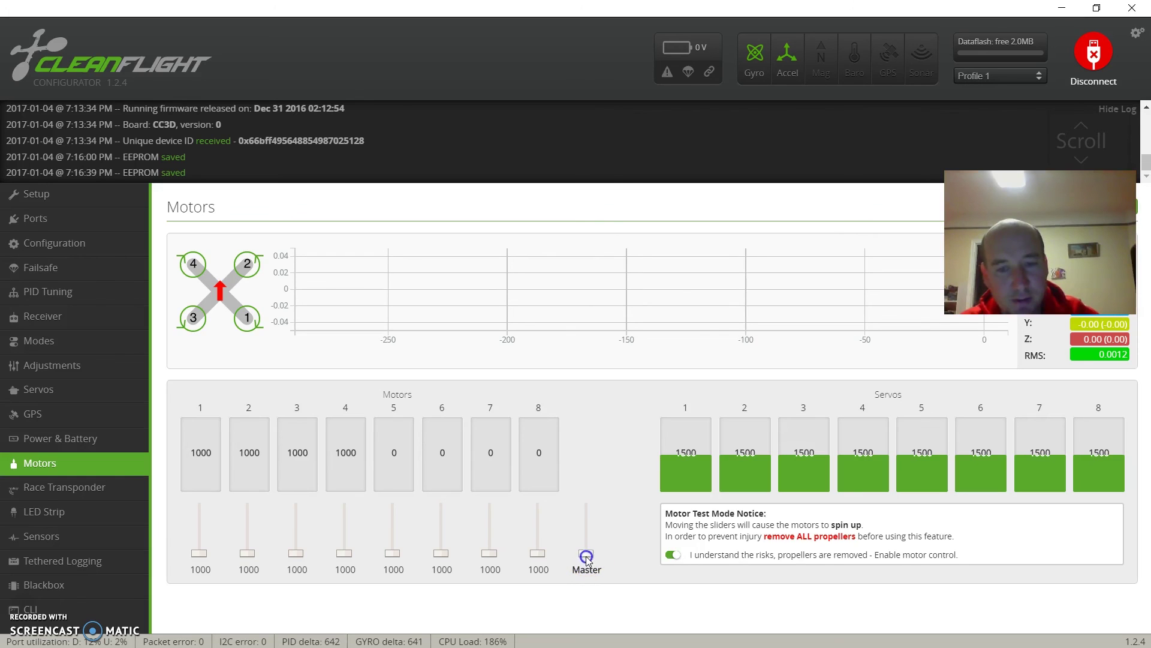
{"action": "left_click_drag", "start_coordinate": [586, 554], "coordinate": [587, 147]}
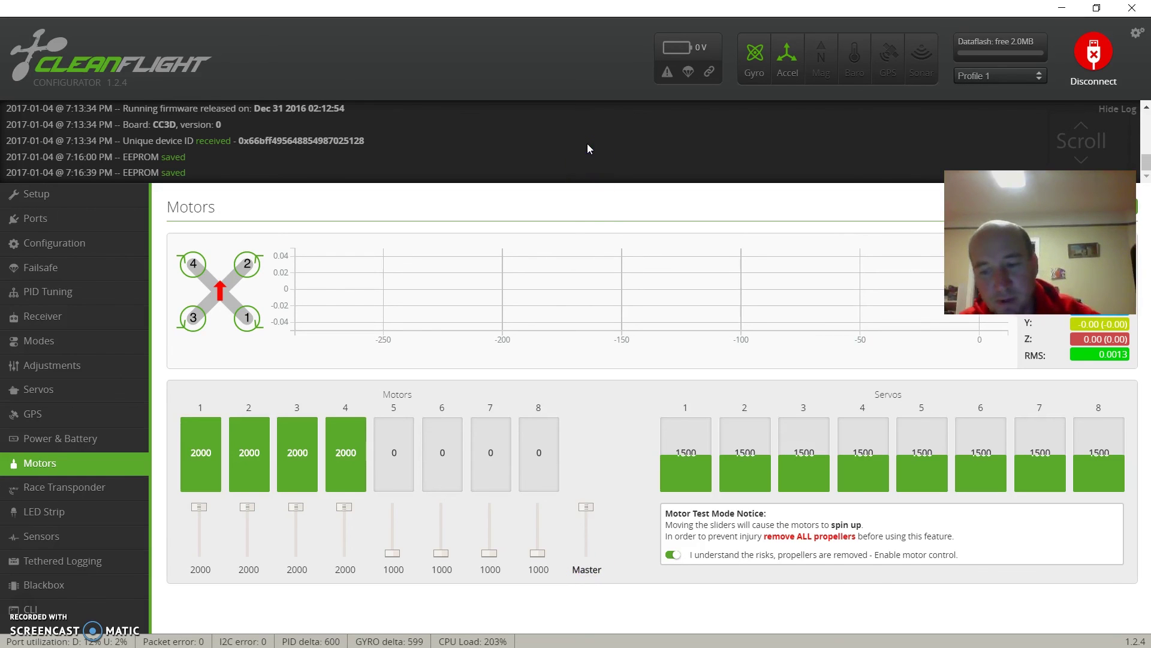
{"action": "key", "text": "space"}
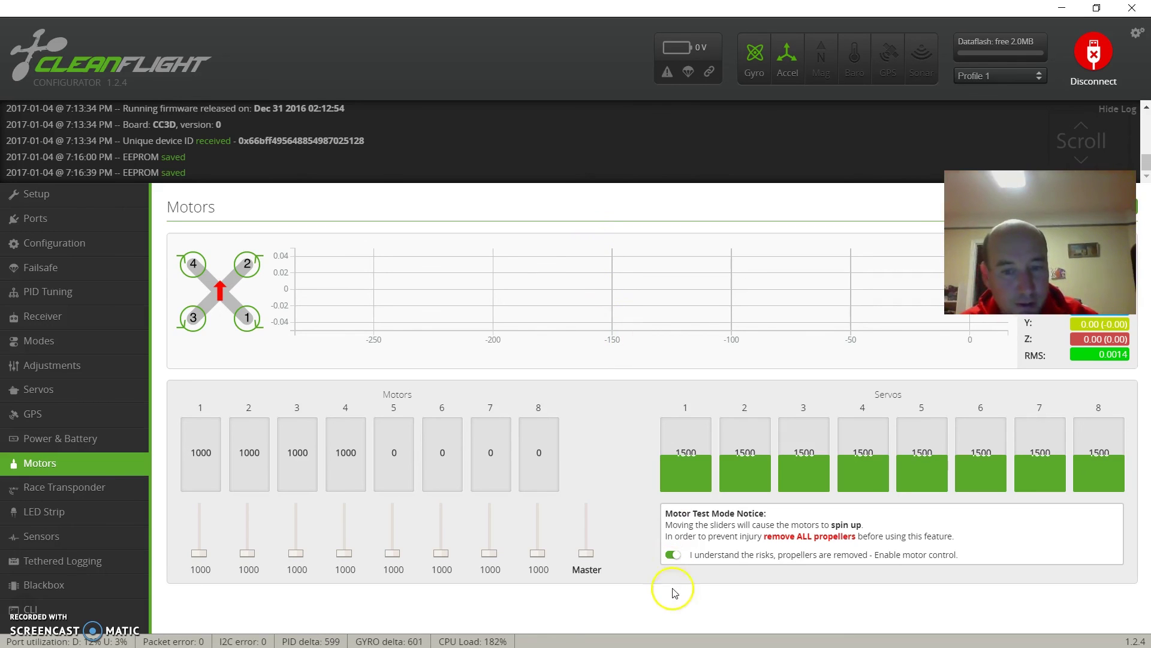
{"action": "left_click", "coordinate": [673, 556]}
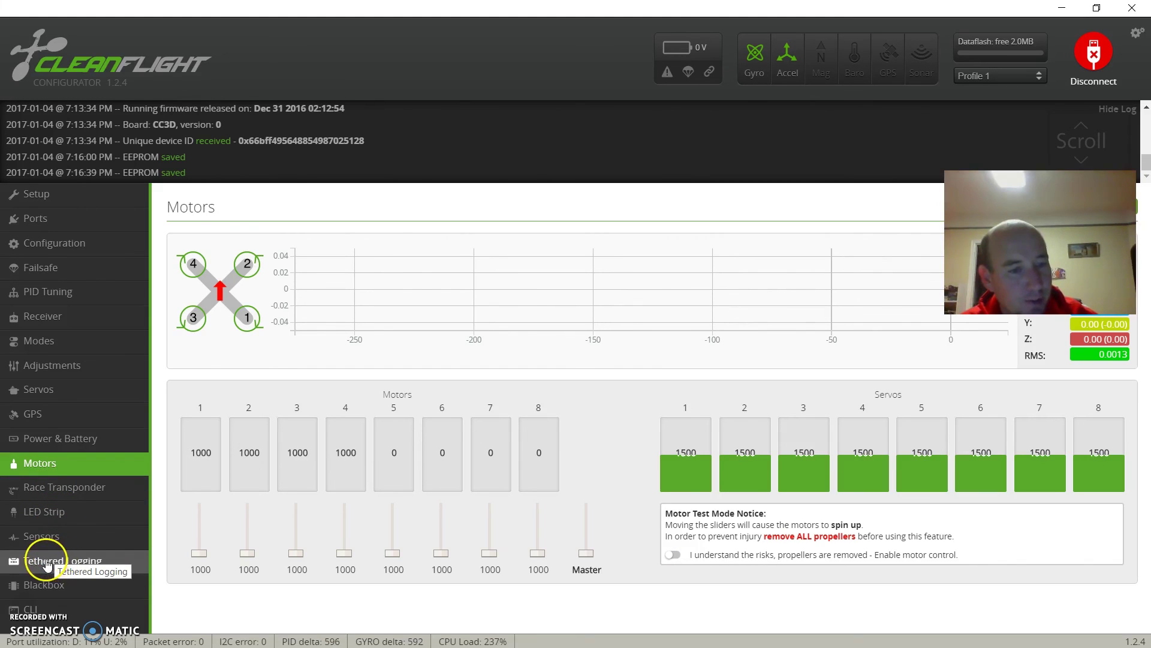
- Check the Blackbox dataflash logging at 1/1 (100%), then disconnect from the flight controller
{"action": "left_click", "coordinate": [58, 586]}
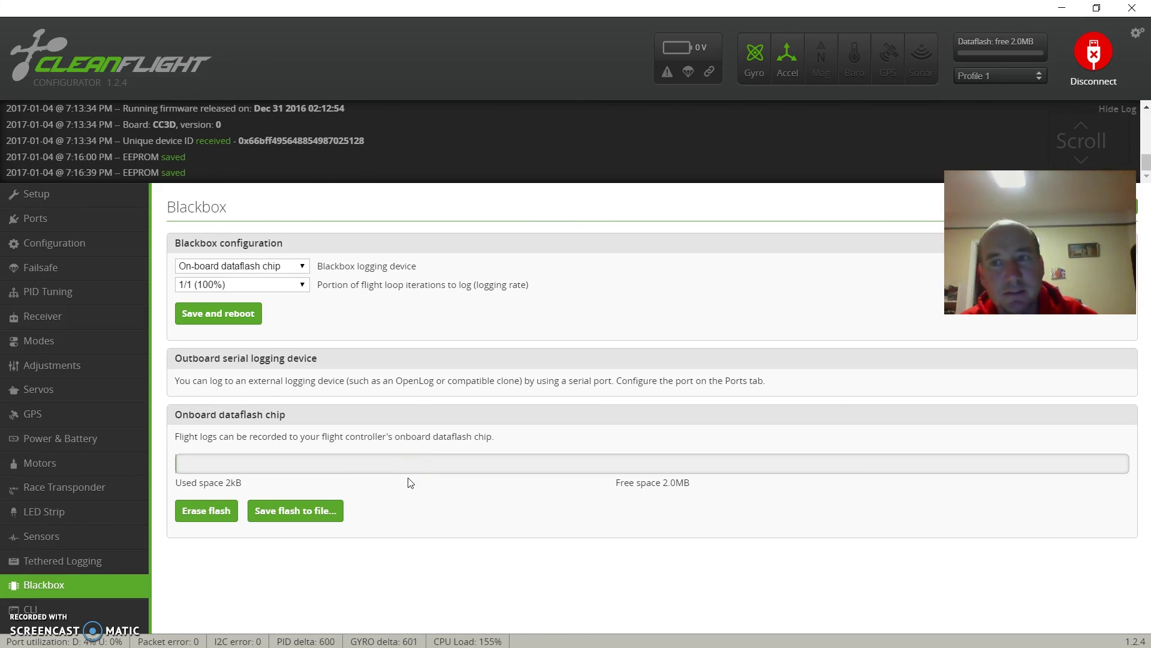
{"action": "left_click", "coordinate": [1093, 62]}
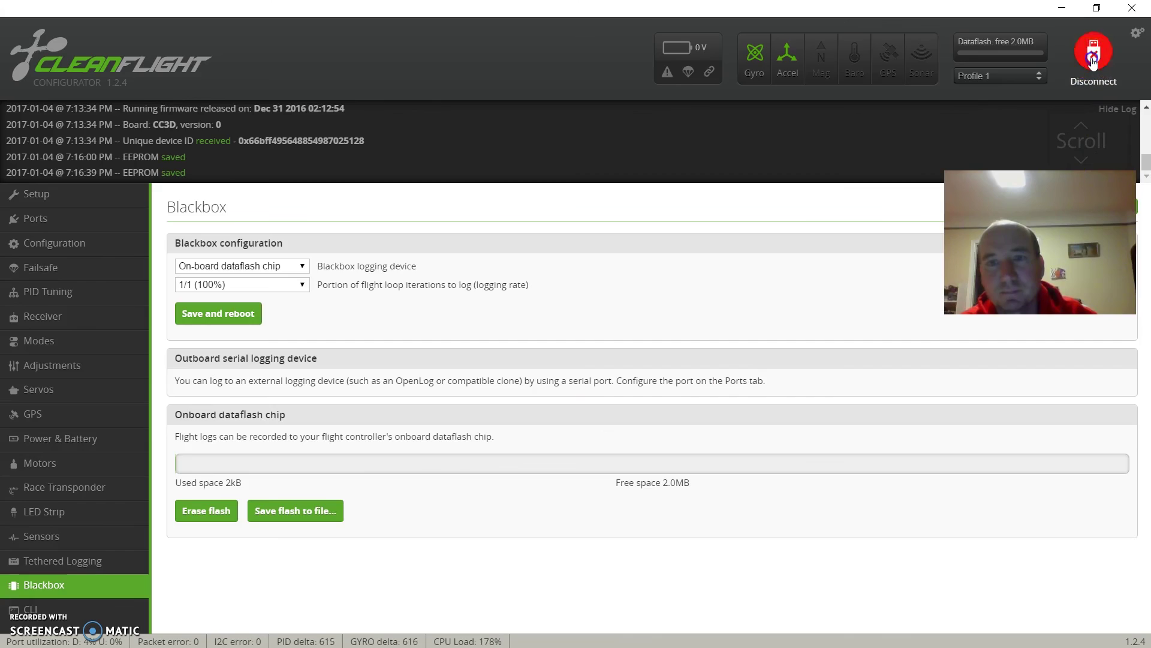